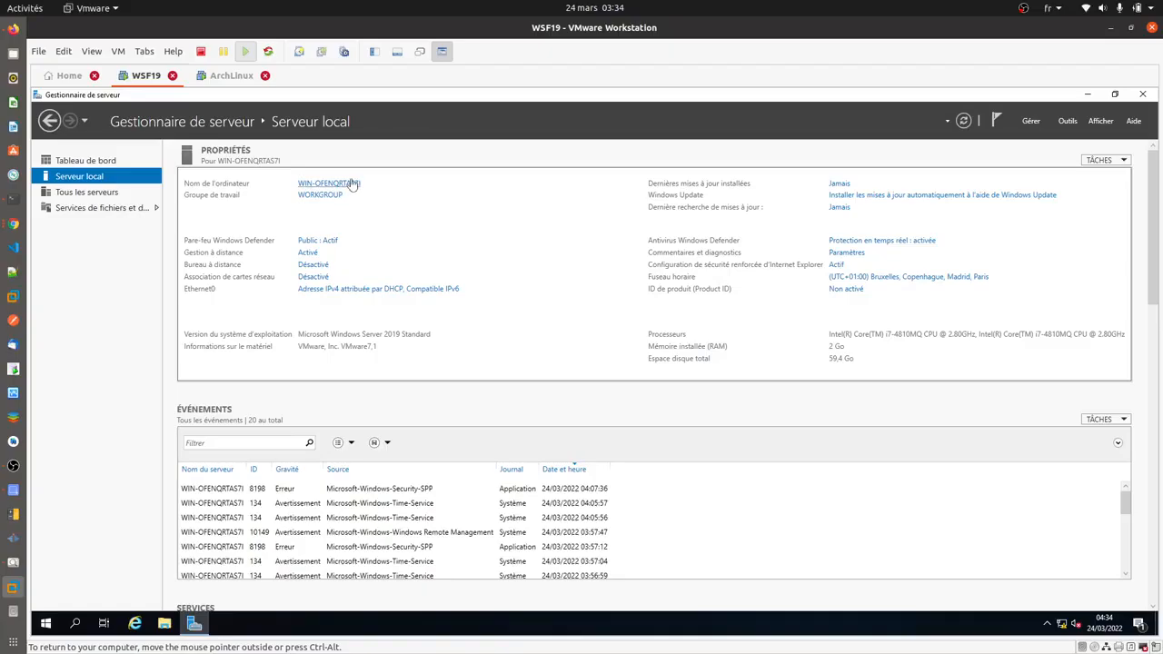
- Change the computer name to SRV-AD-TUTO in System Properties
left_click(353, 183)
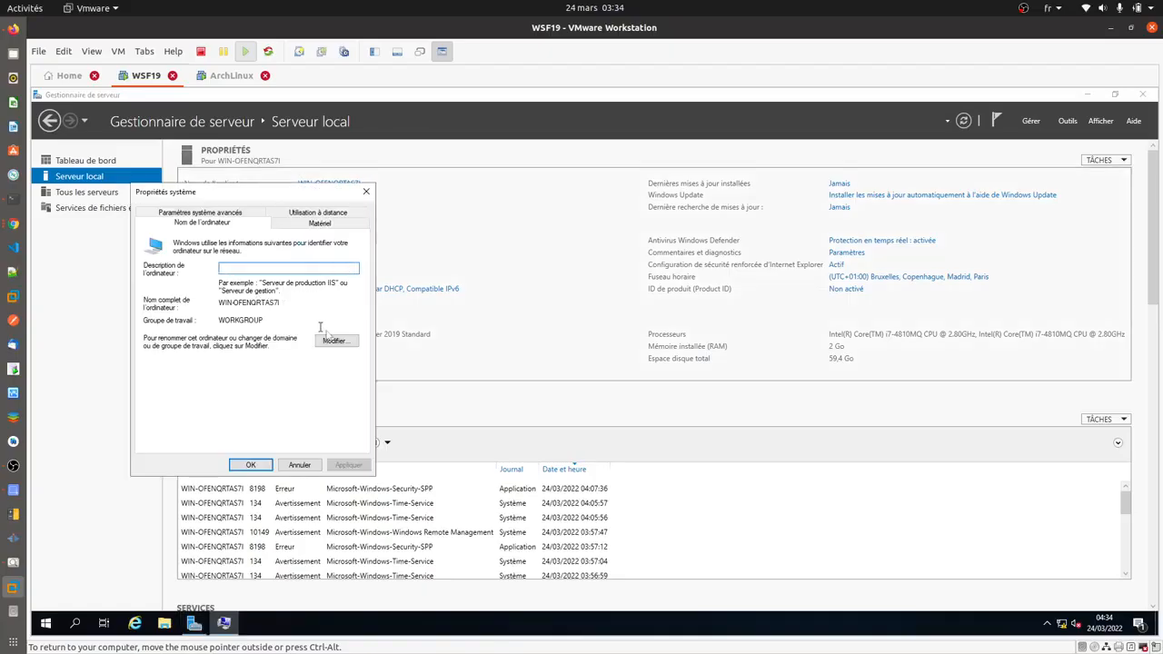
left_click(345, 342)
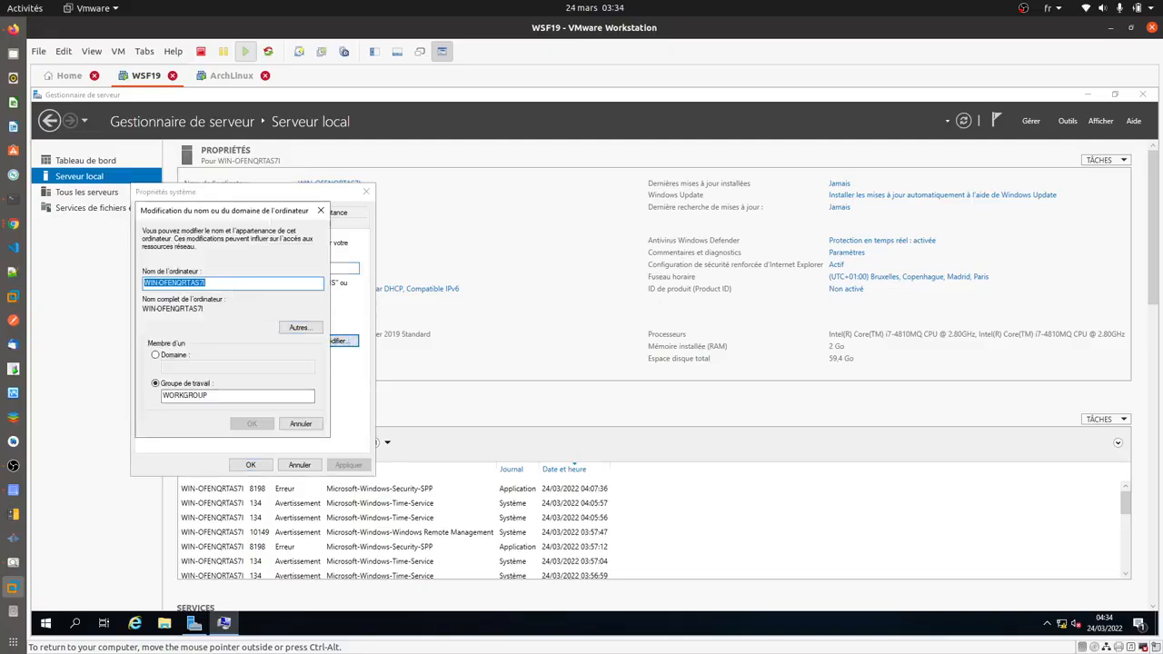
left_click(229, 282)
left_click_drag(230, 282, 144, 284)
type("S")
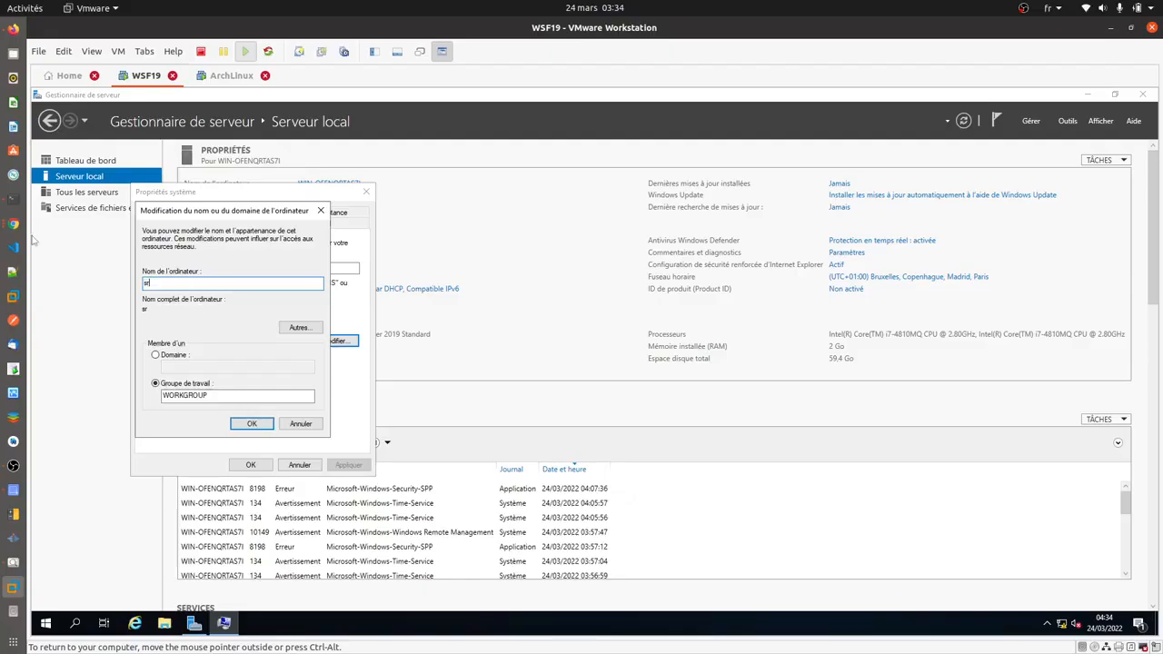
key("BackSpace")
type("SR")
type("V6")
type("AD")
type("6")
key("BackSpace")
type("-TUTO")
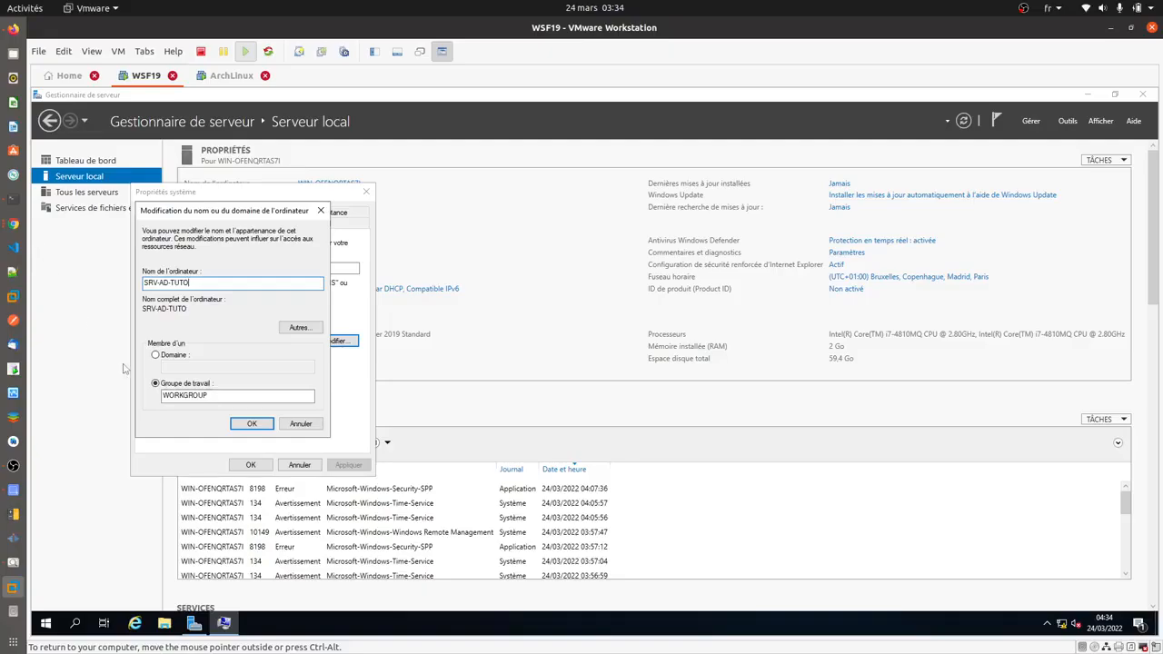
left_click(253, 424)
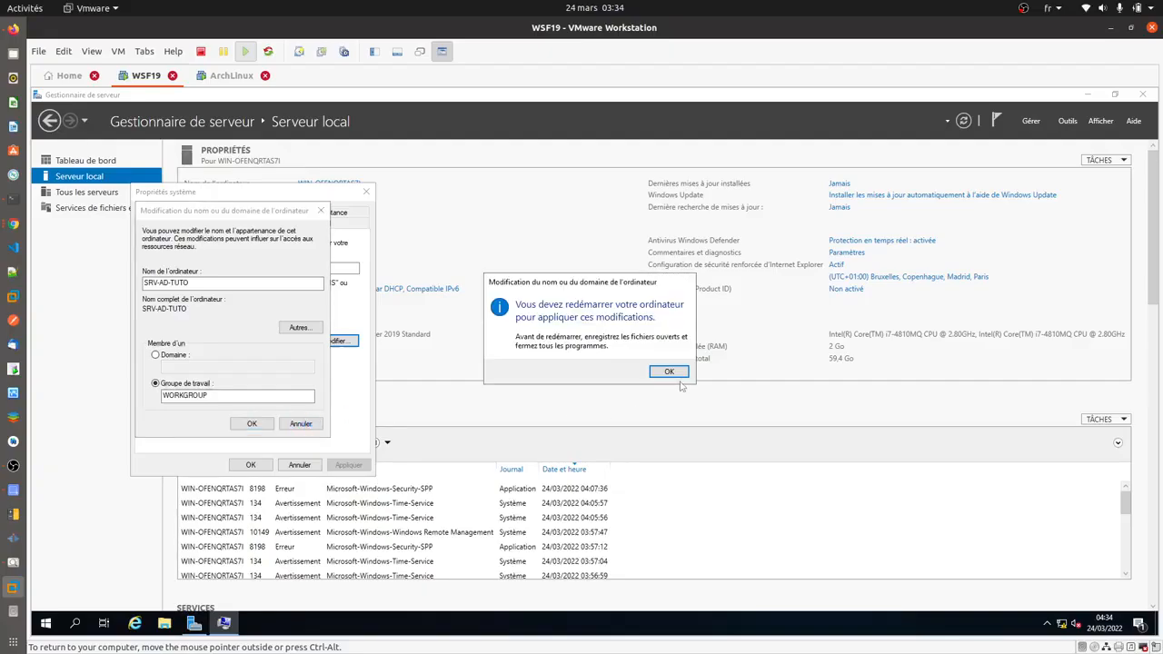
- Acknowledge the restart notice, close System Properties and choose to restart later
left_click(668, 371)
left_click(250, 465)
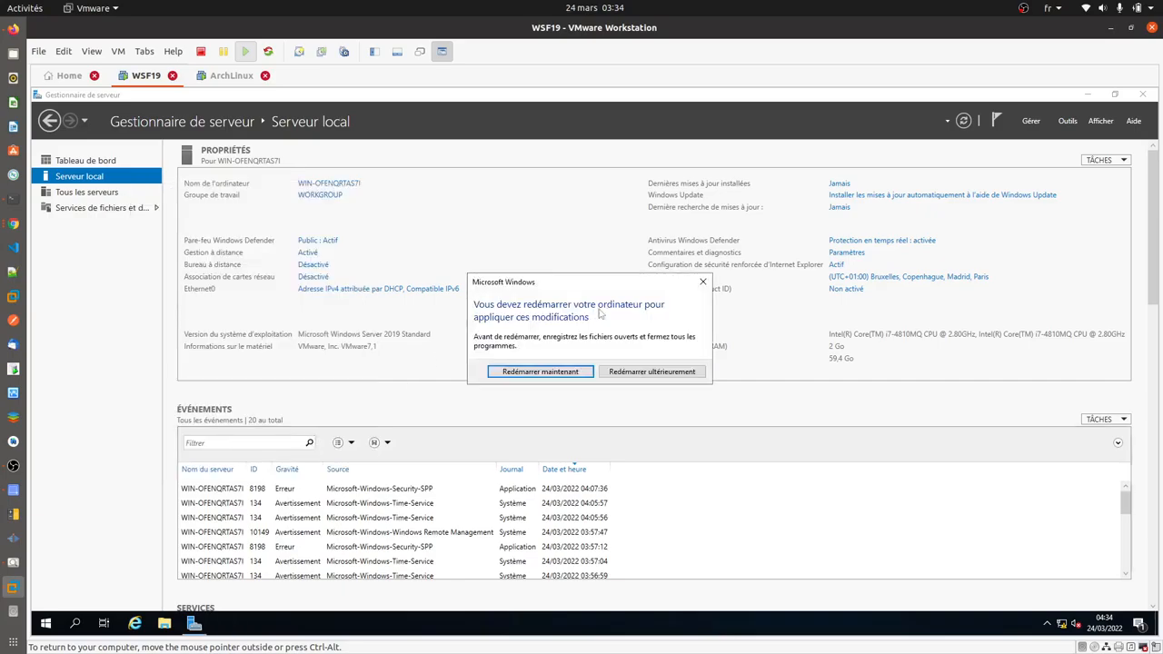
left_click(643, 372)
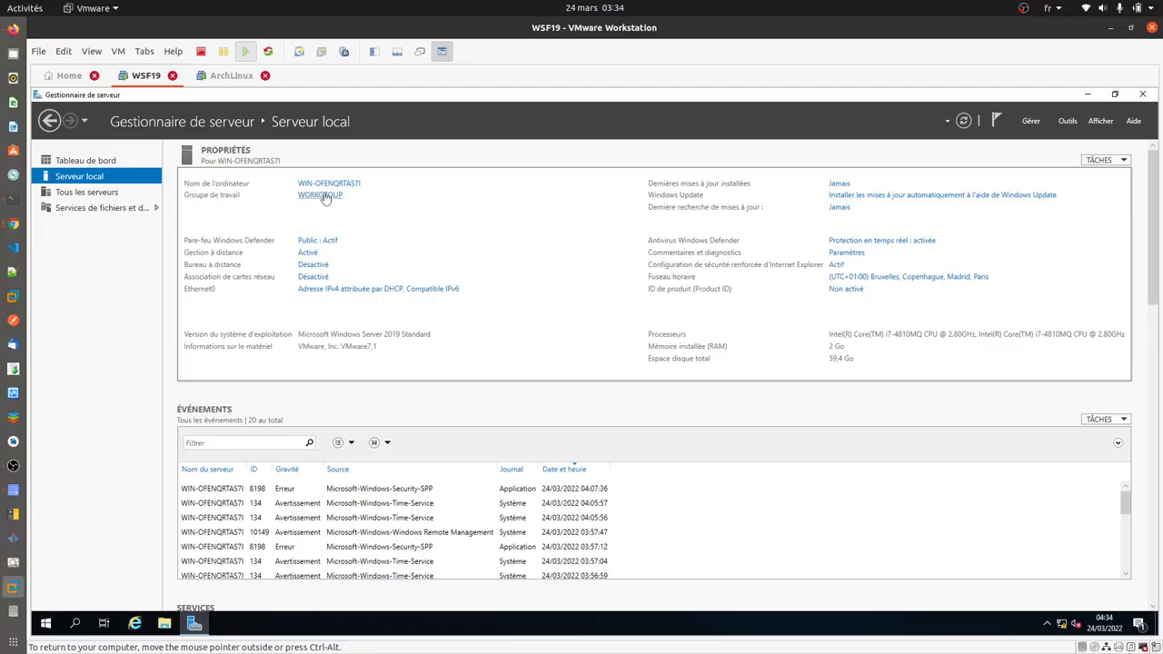
- Open the IPv4 settings in the Ethernet0 connection properties
left_click(337, 291)
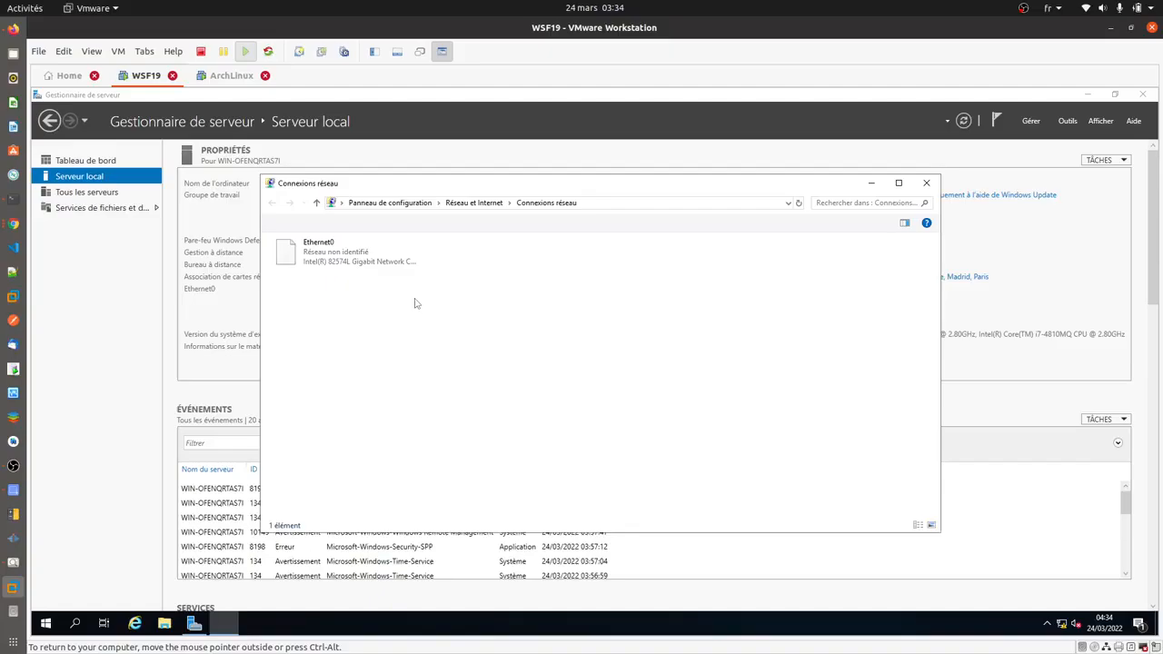
left_click(325, 254)
right_click(325, 251)
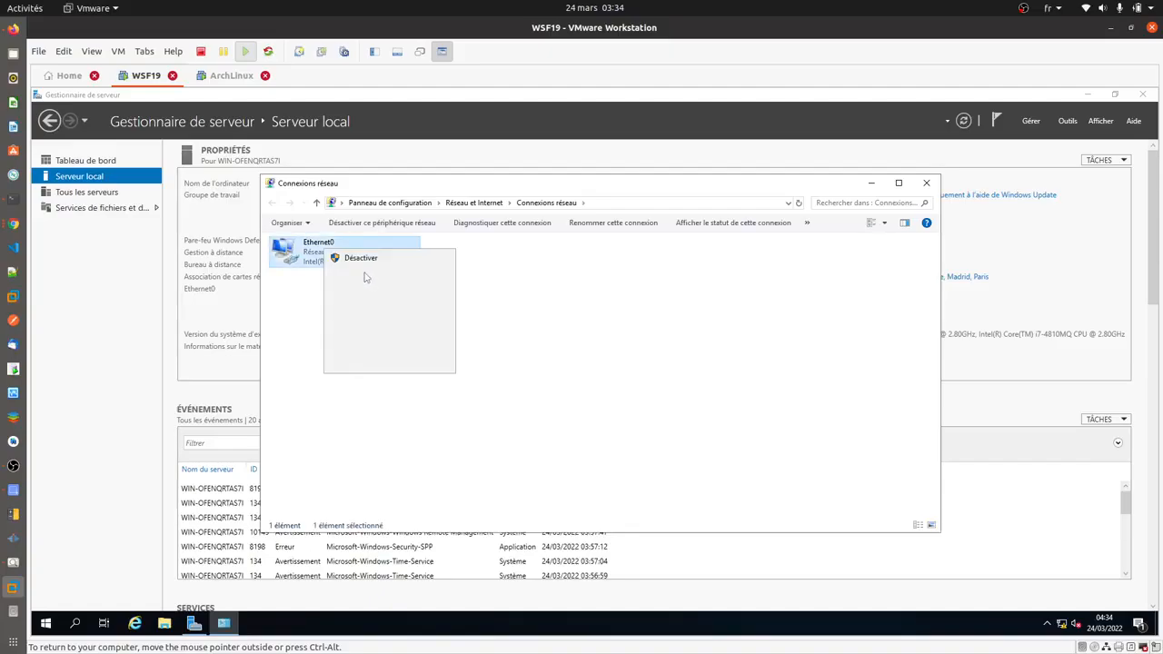
left_click(363, 363)
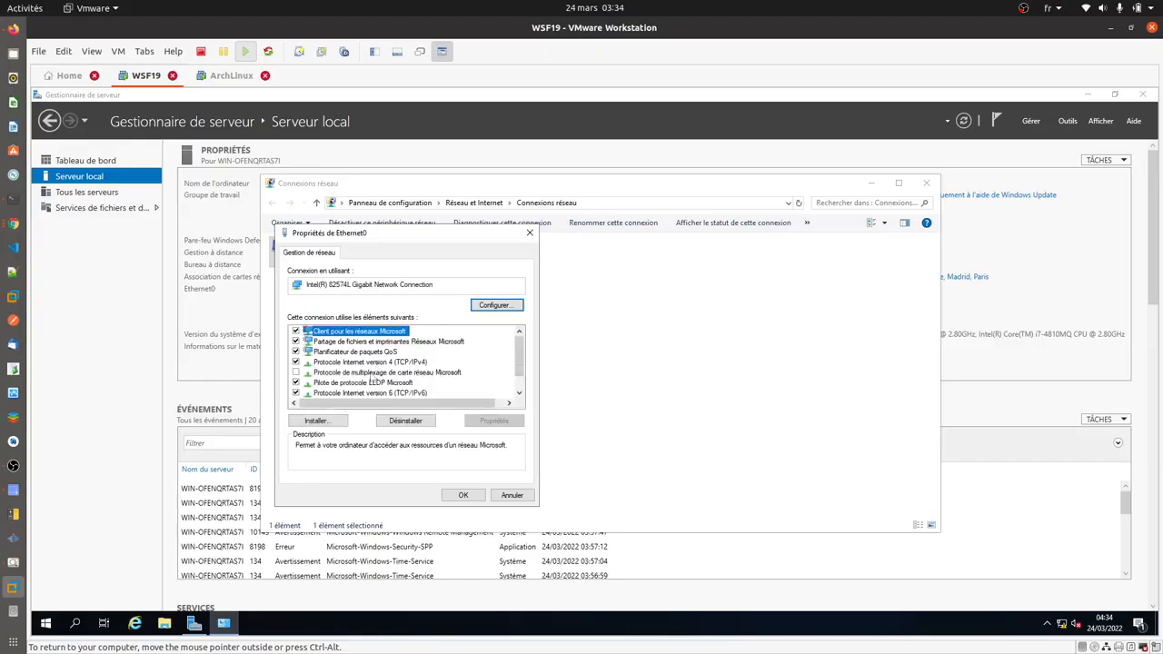
left_click(380, 363)
double_click(379, 363)
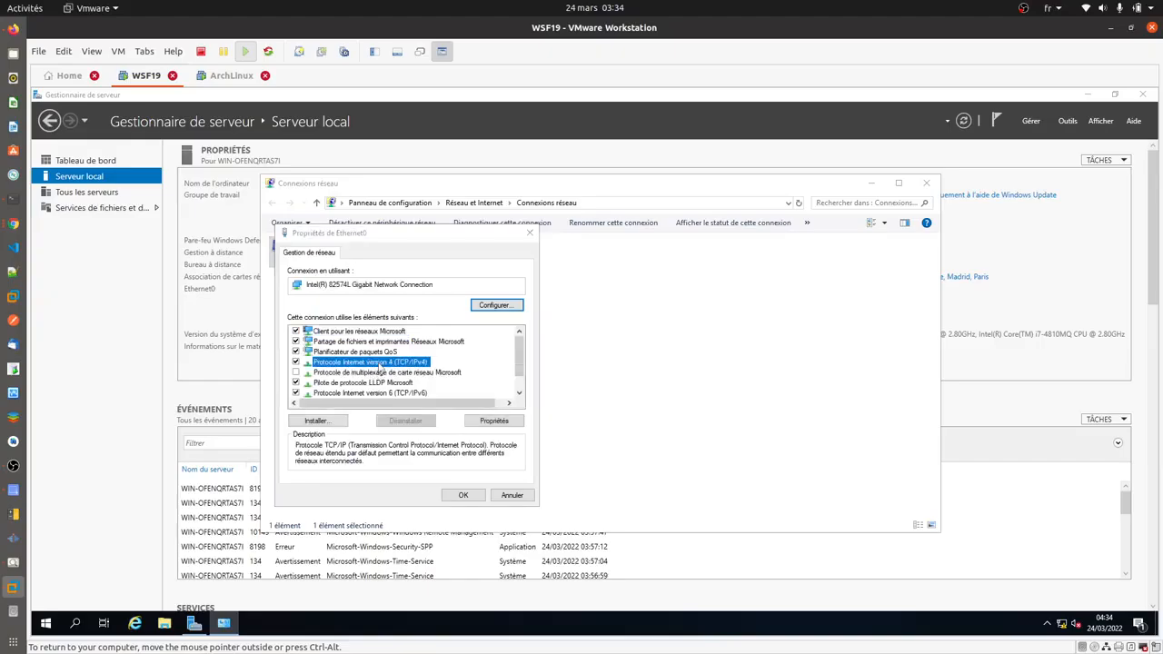
- Set IP 192.168.0.10, mask 255.255.255.0 and a 192.168.0.x preferred DNS server, then apply
left_click(426, 382)
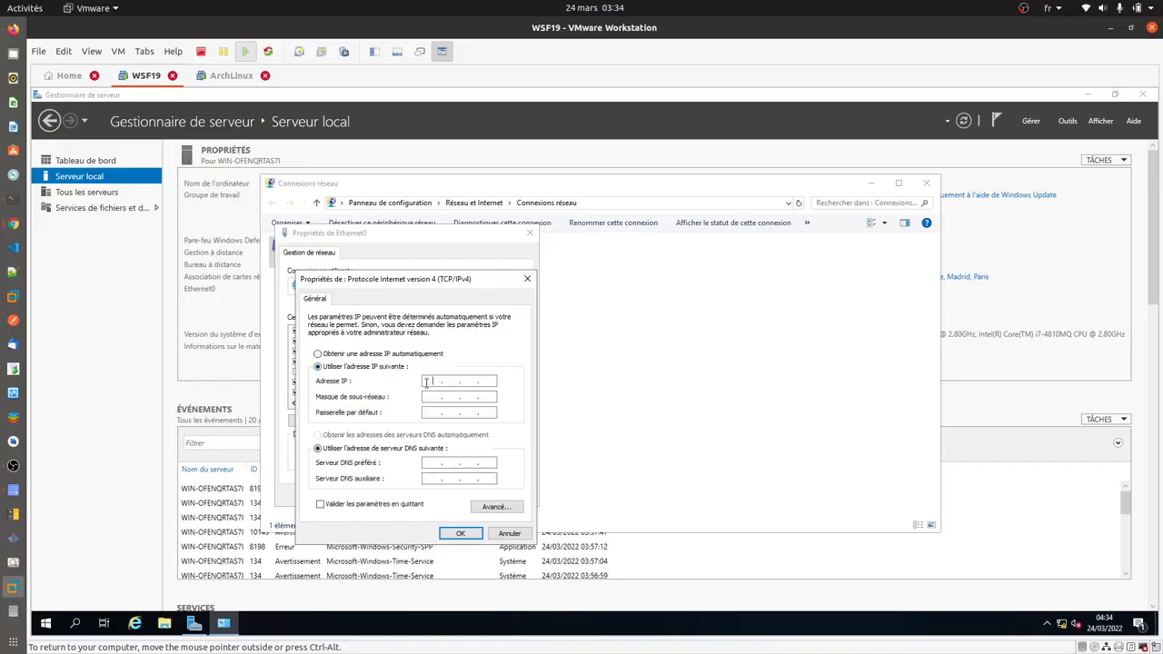
type("192.168.0.10")
left_click(466, 399)
left_click(448, 413)
left_click(436, 465)
type("192 . 168 . 0")
left_click(460, 533)
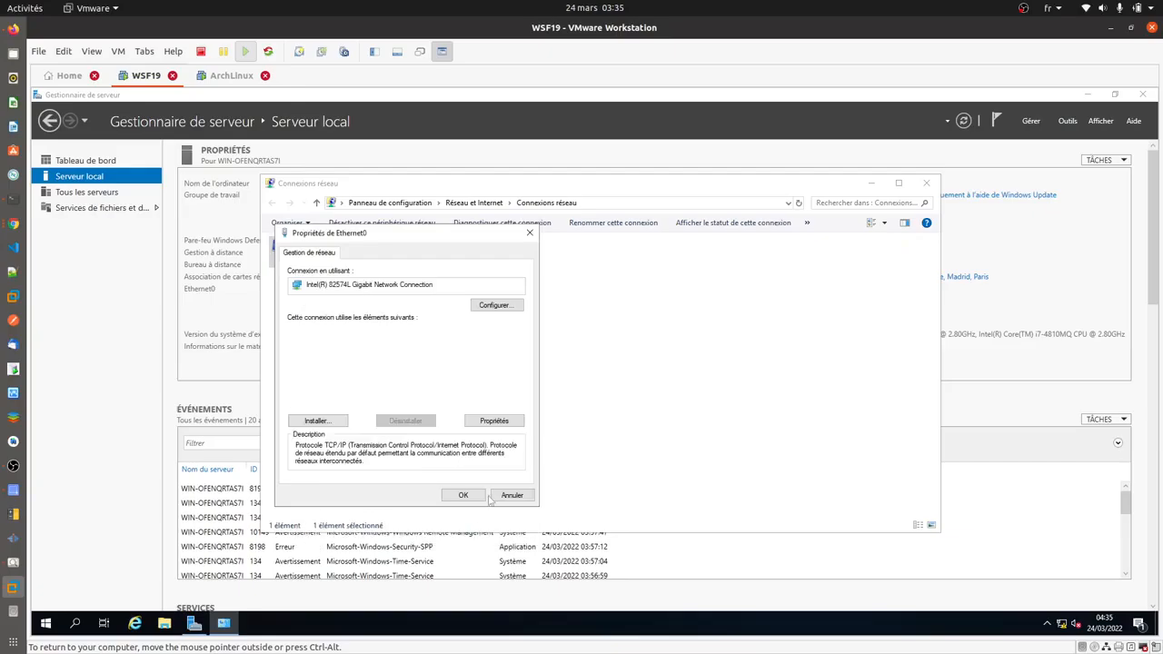
left_click(474, 500)
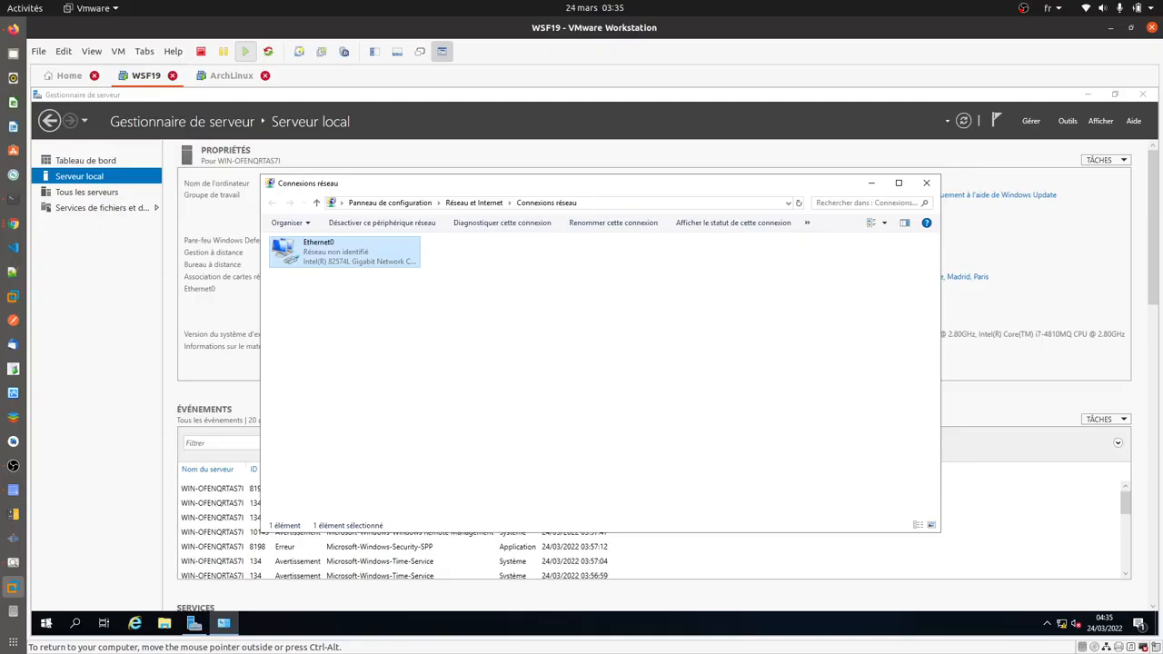
- Restart the server from the Start menu, accepting the shutdown reason
left_click(48, 623)
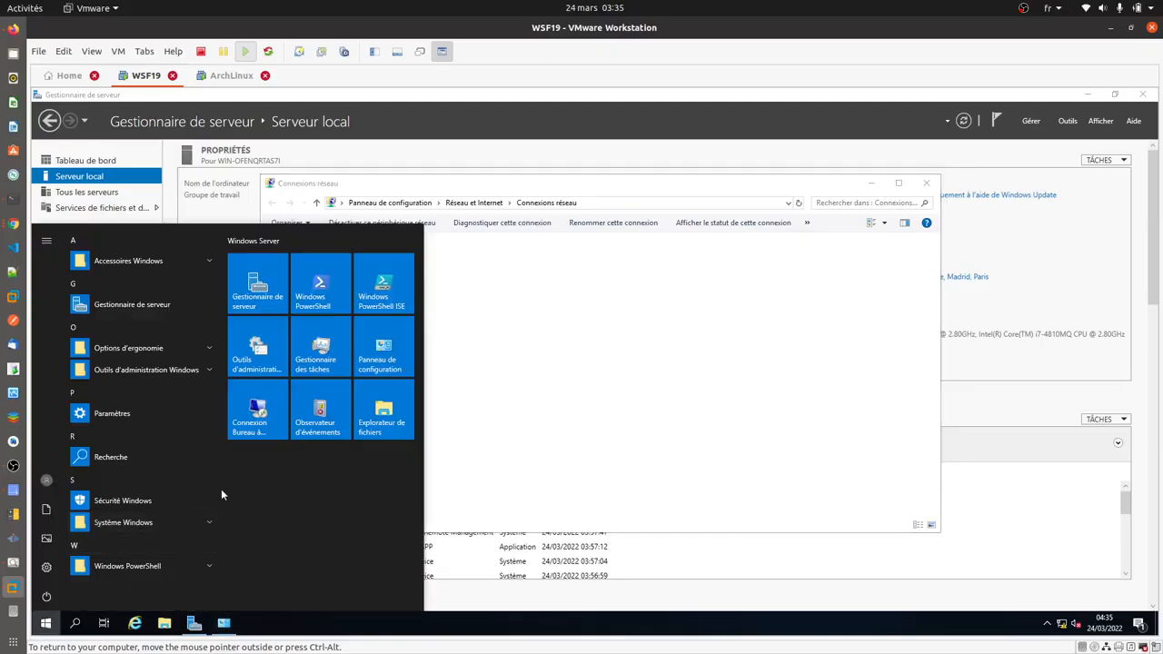
left_click(49, 599)
left_click(79, 561)
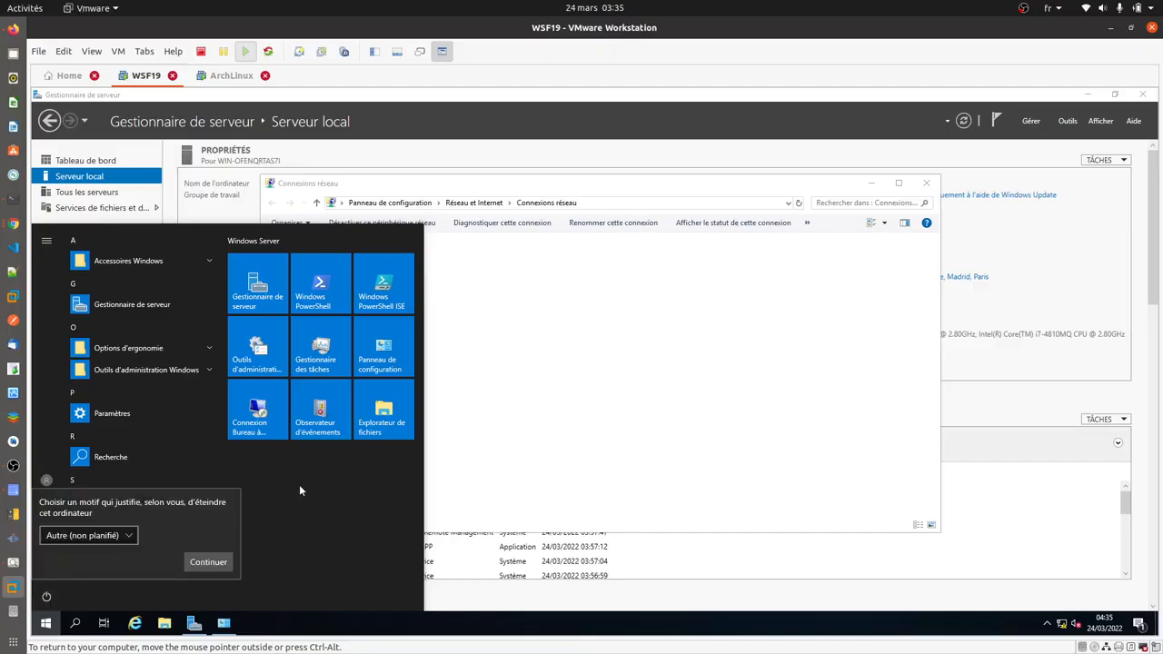
left_click(200, 563)
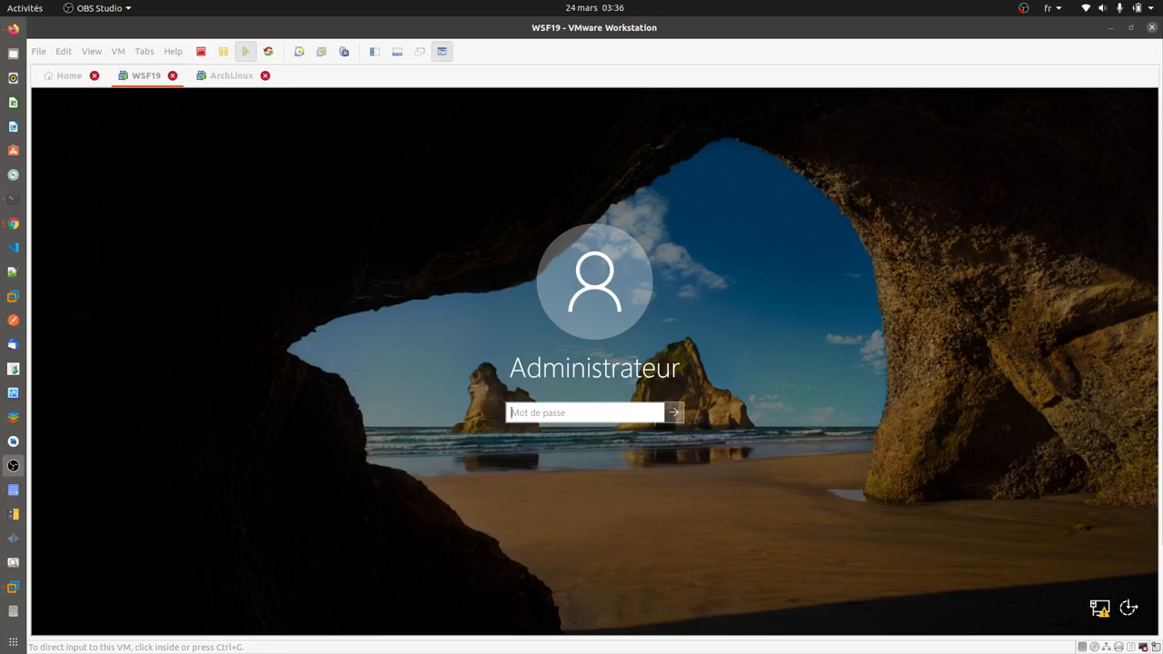
- Sign back in with the Administrator password
left_click(566, 413)
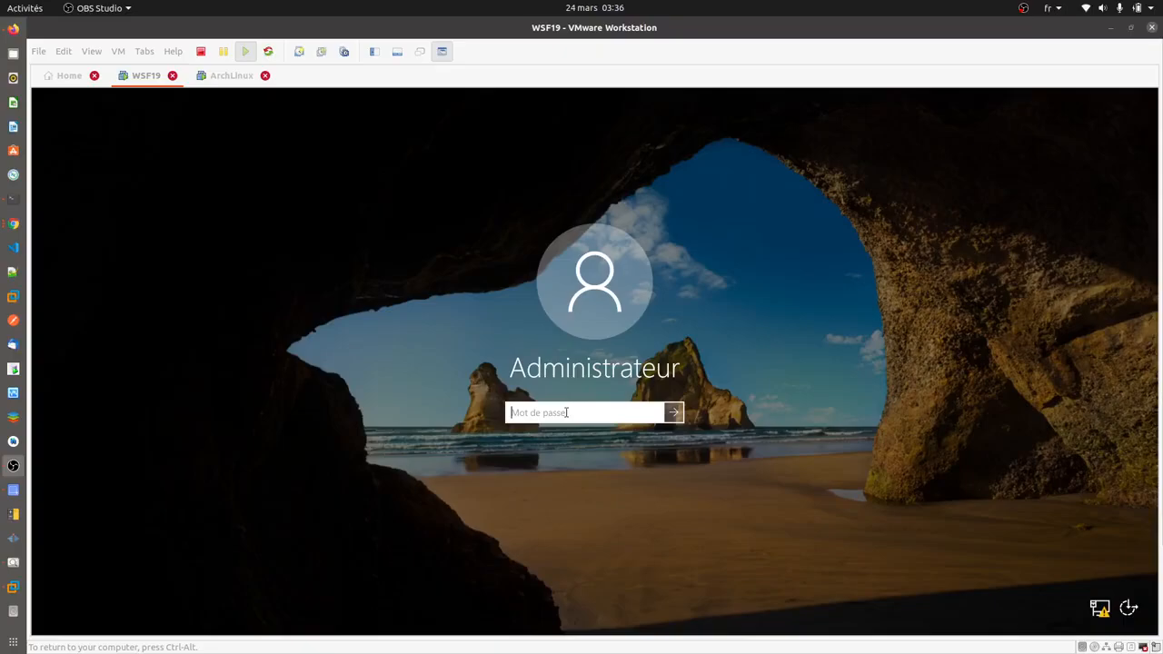
type("•••••••••••")
key("Return")
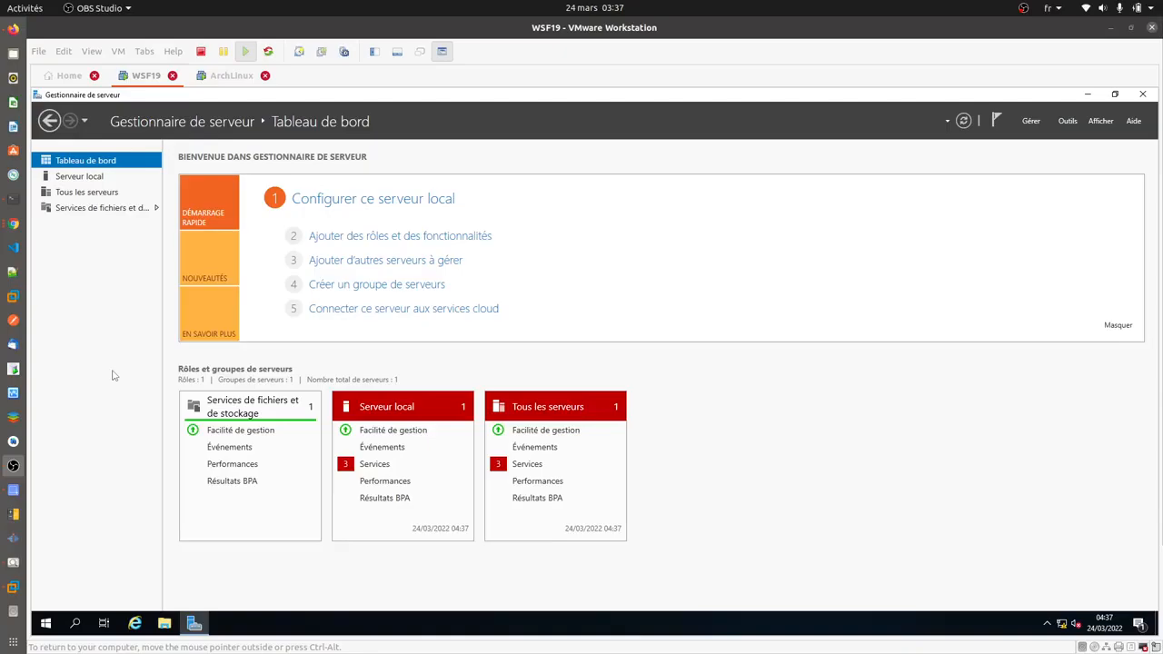
- Check the Local Server page shows SRV-AD-TUTO at 192.168.0.10, then launch Add Roles and Features
left_click(96, 176)
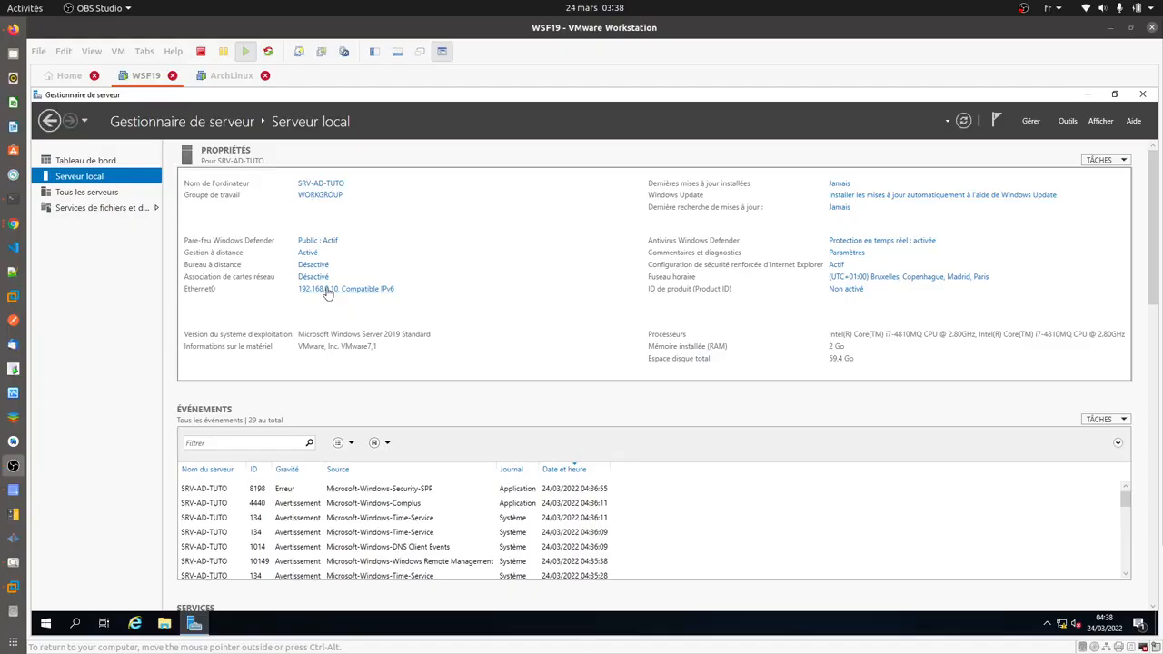
left_click(1037, 127)
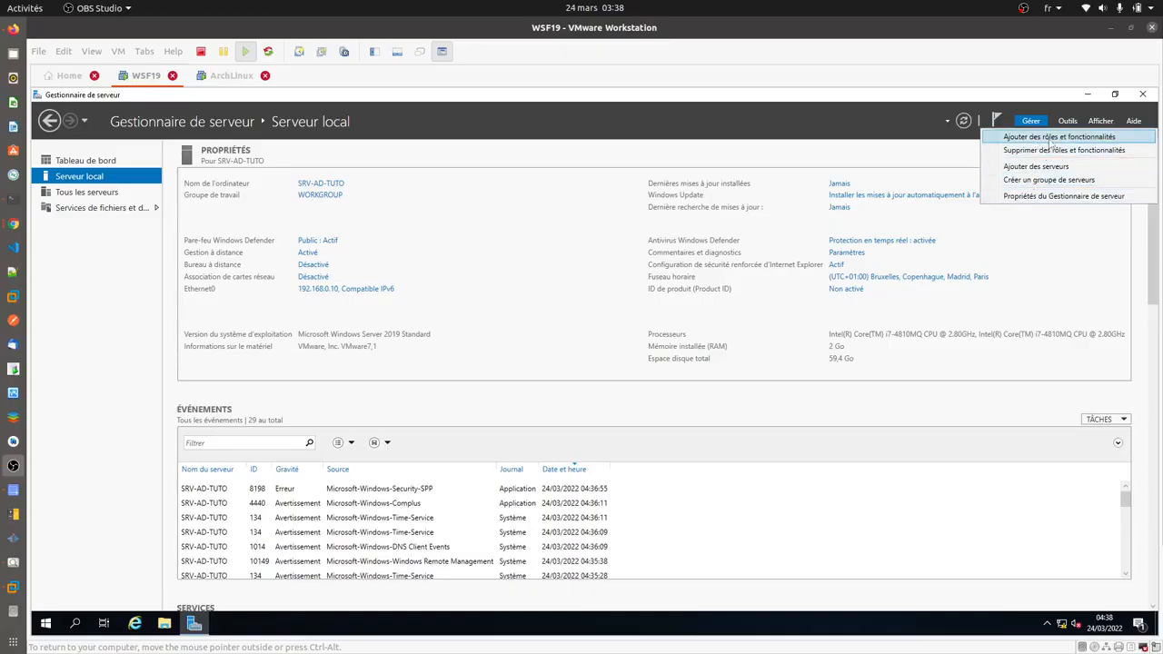
left_click(1051, 139)
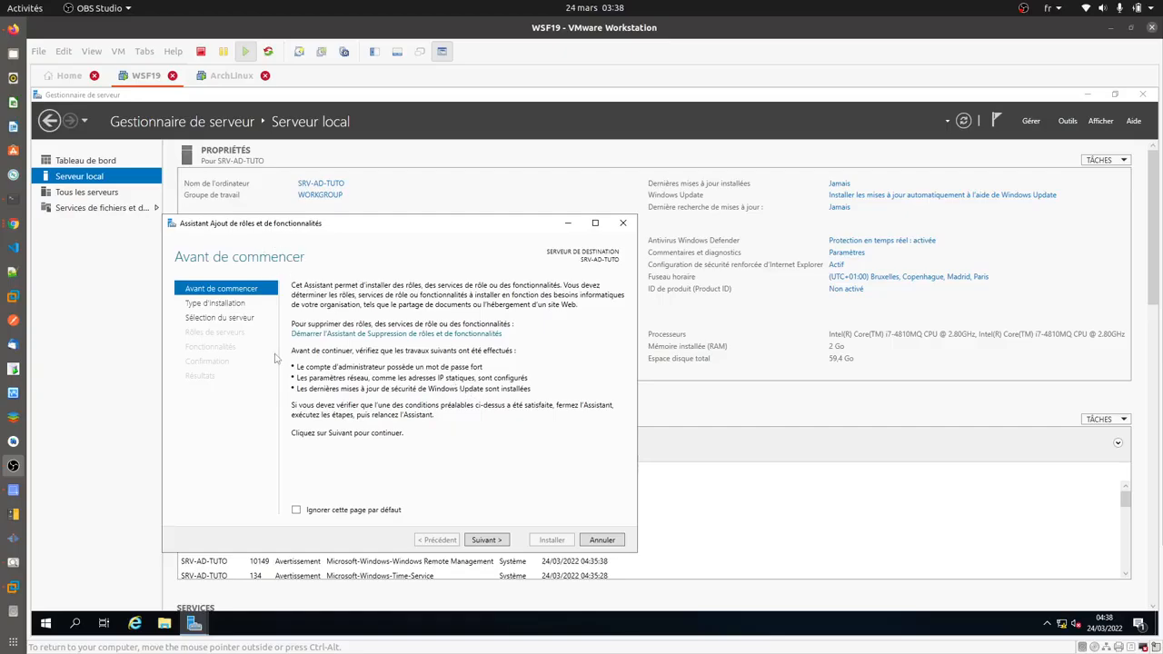
- Advance the wizard with role-based installation and SRV-AD-TUTO kept as the destination server
left_click(490, 541)
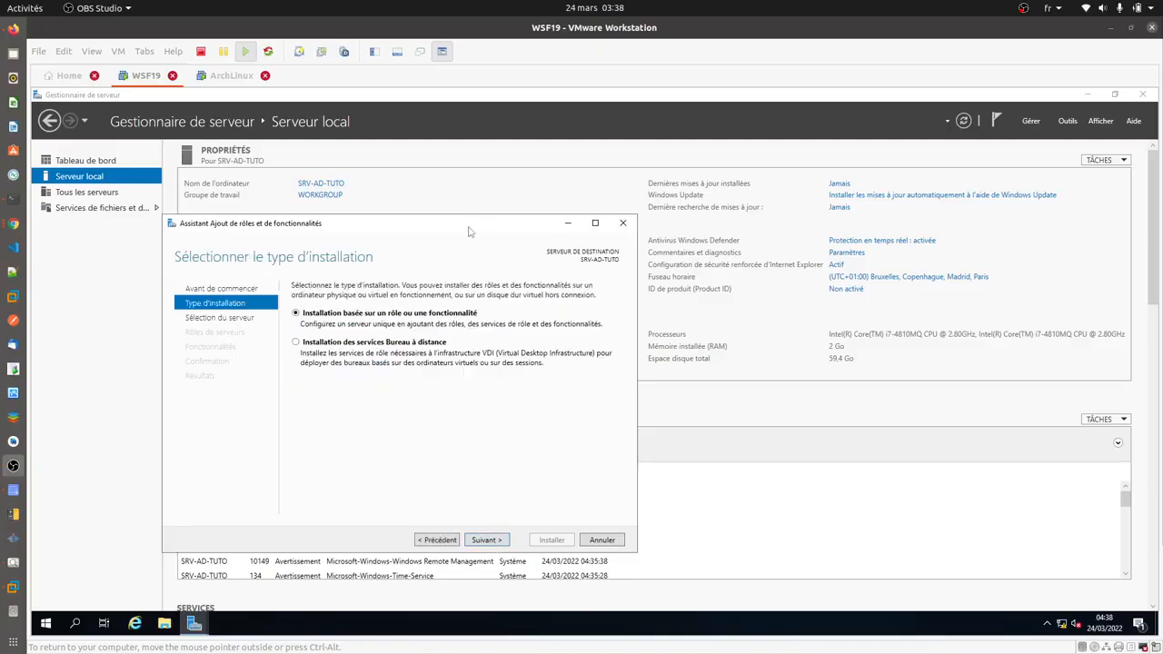
left_click_drag(470, 228, 684, 219)
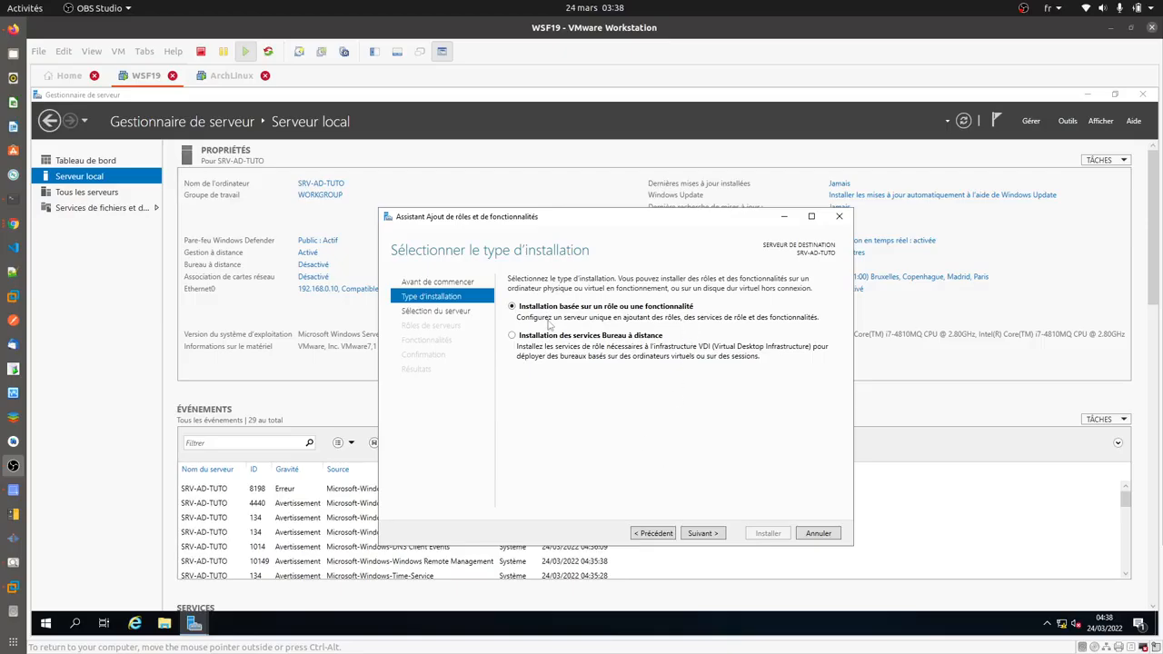
left_click(700, 534)
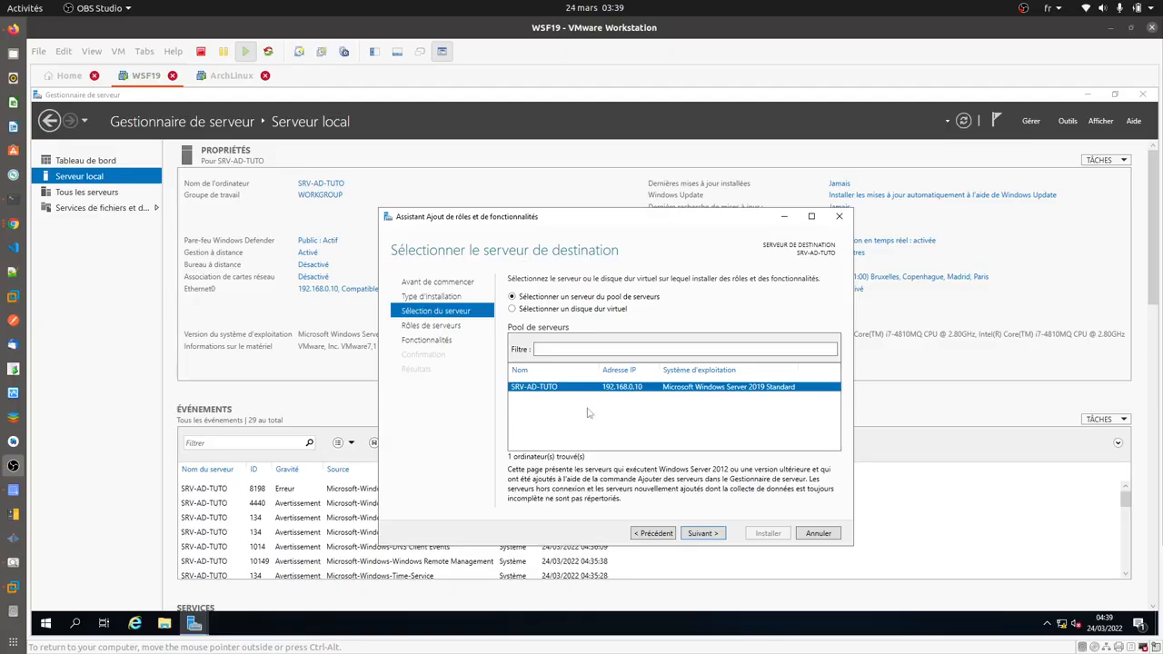
left_click(711, 540)
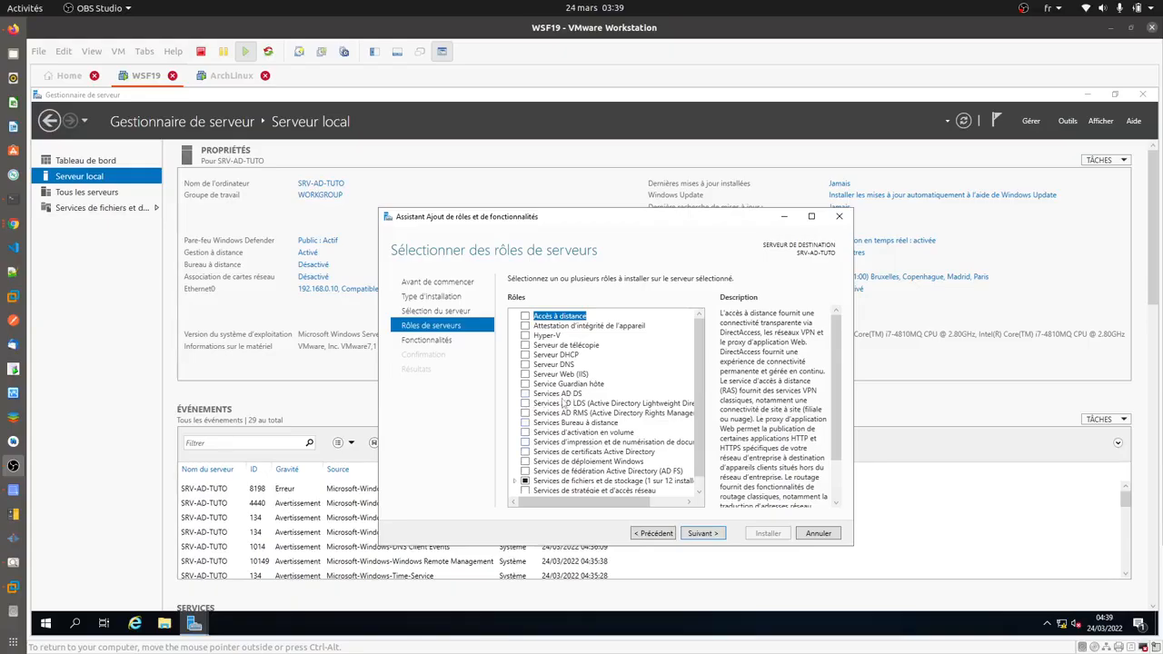
- Select the AD DS role with its required features and continue to the confirmation page
left_click(525, 394)
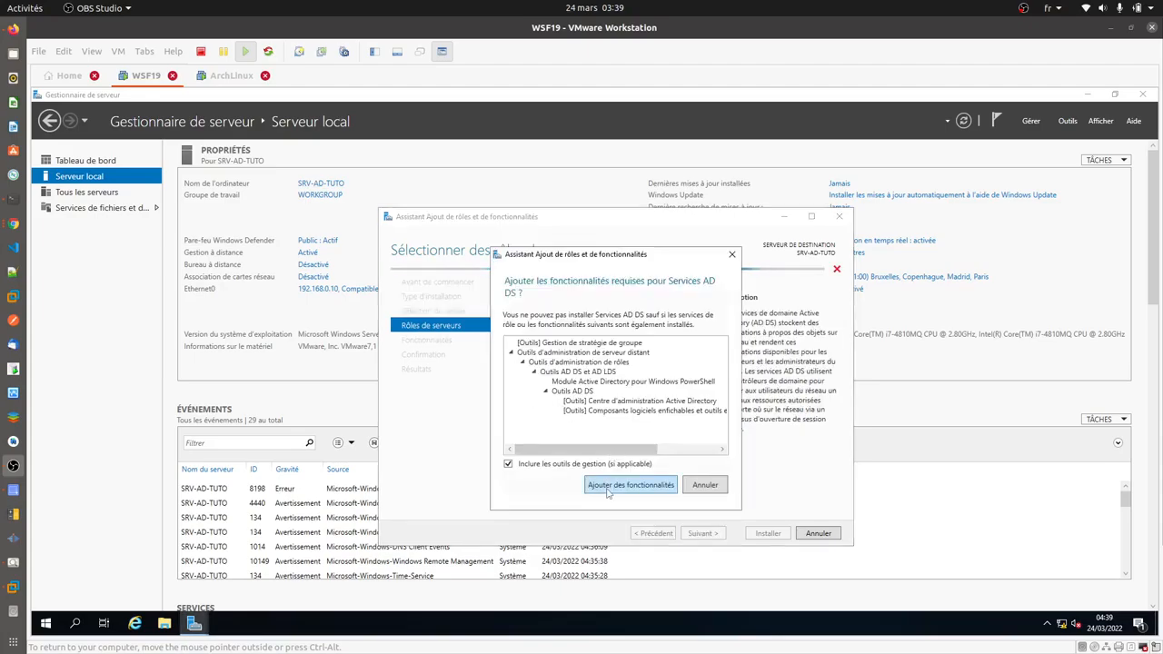
left_click(621, 486)
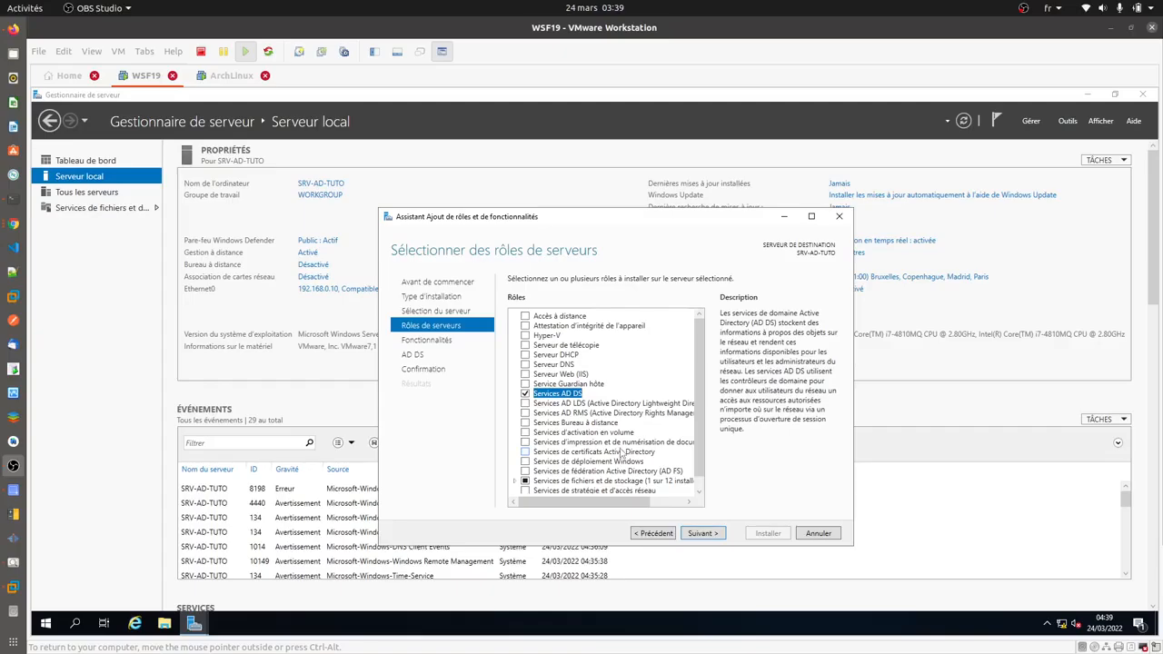
scroll(622, 452, "down", 1)
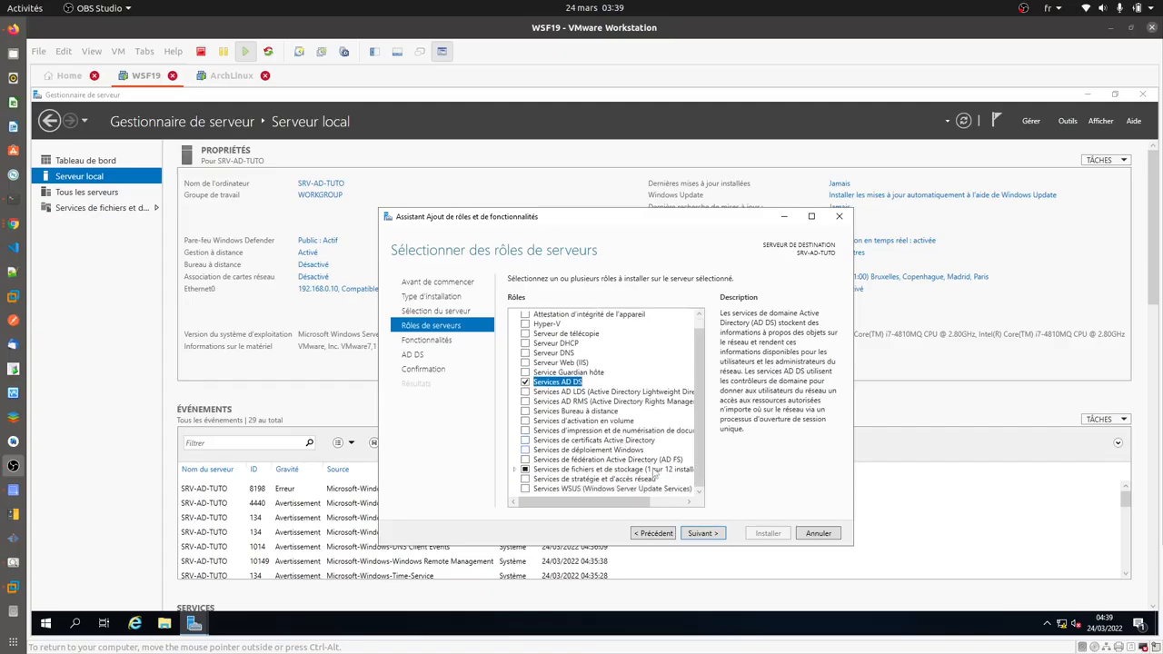
left_click(693, 539)
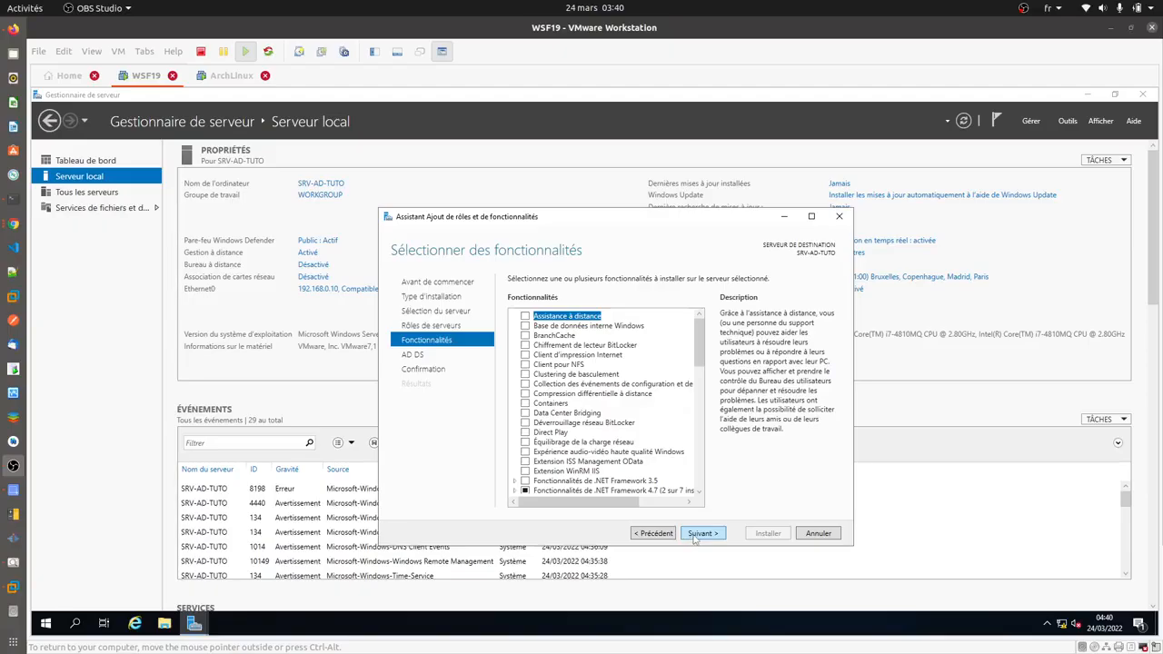
left_click(701, 533)
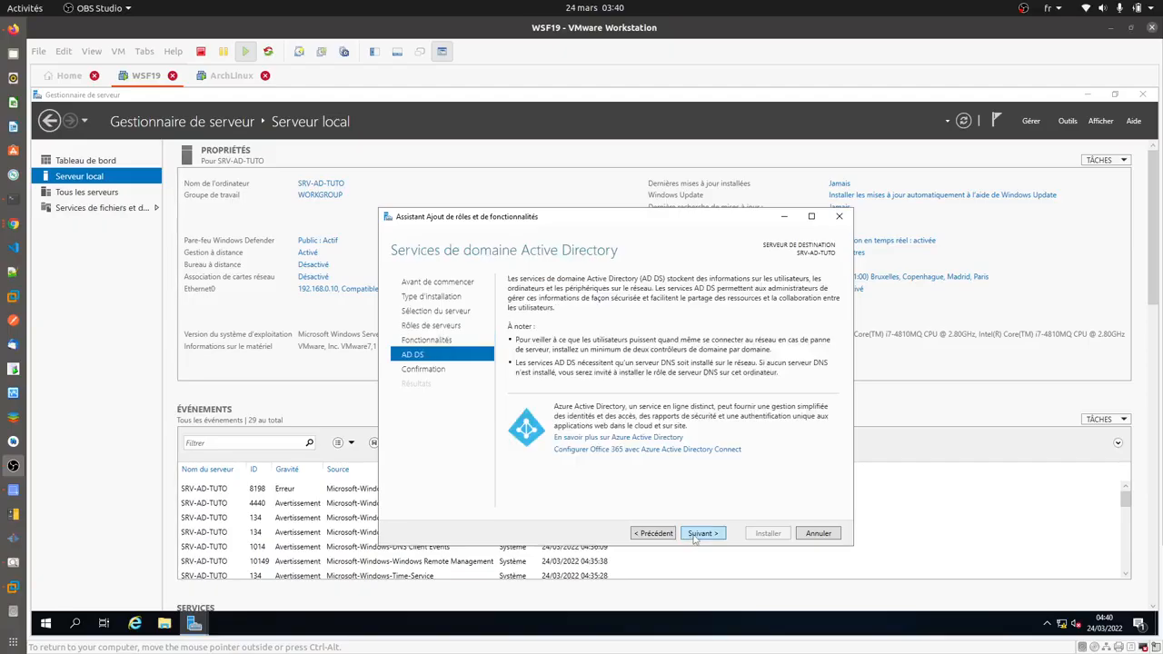
left_click(702, 533)
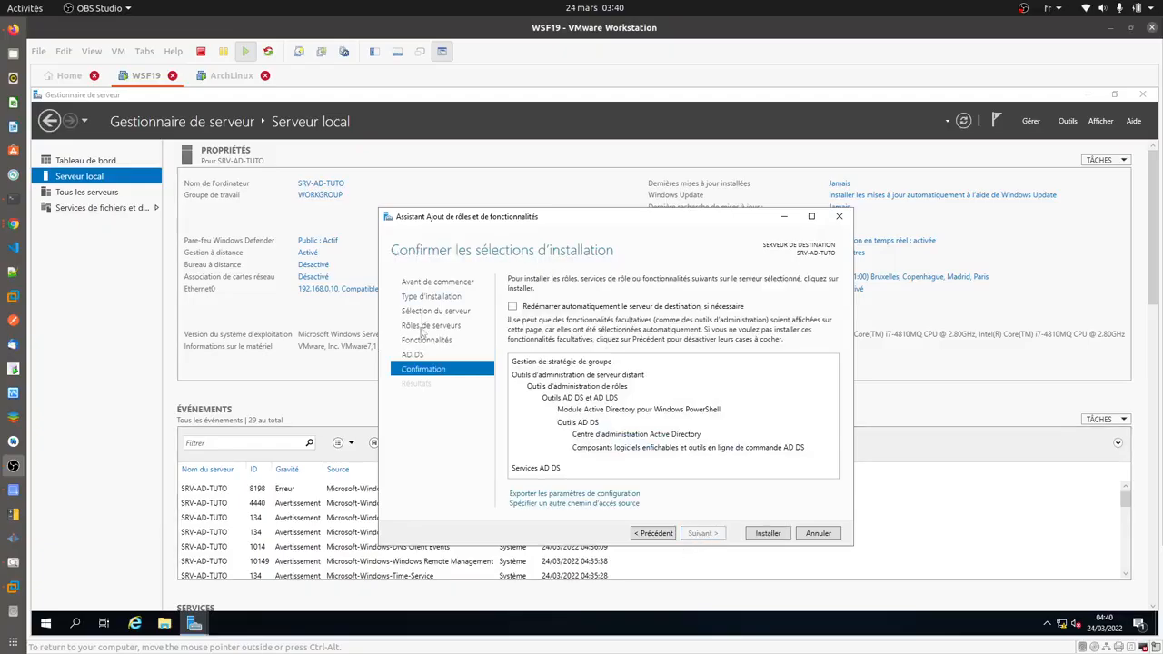
- Allow automatic server restarts and start the installation
left_click(513, 307)
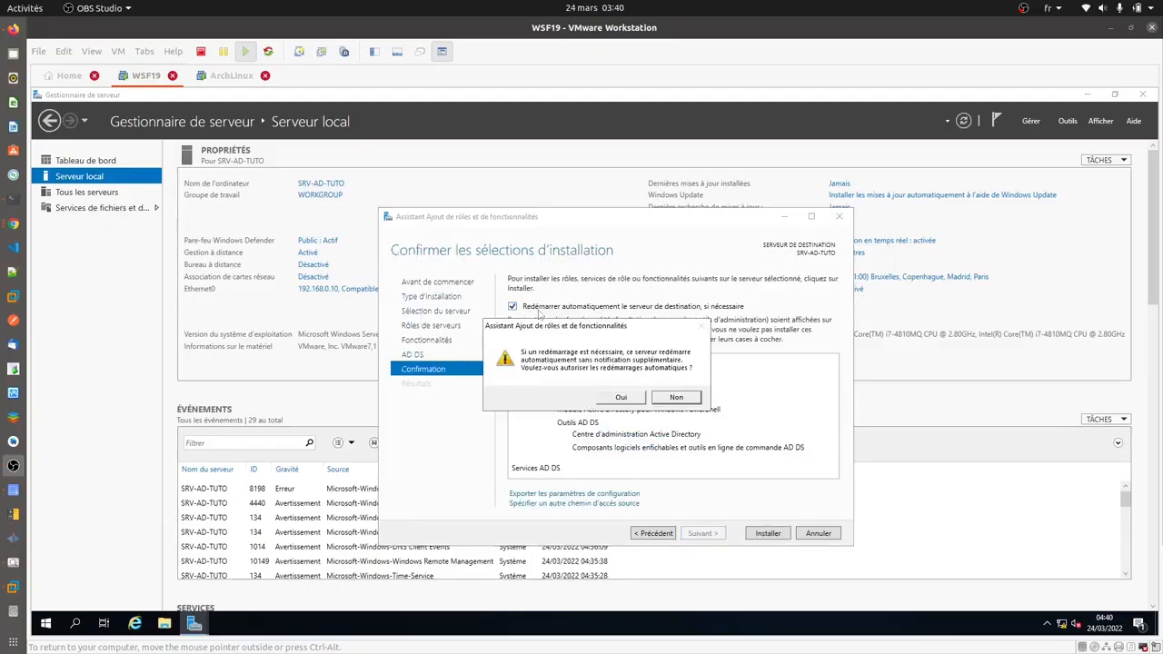
left_click(620, 398)
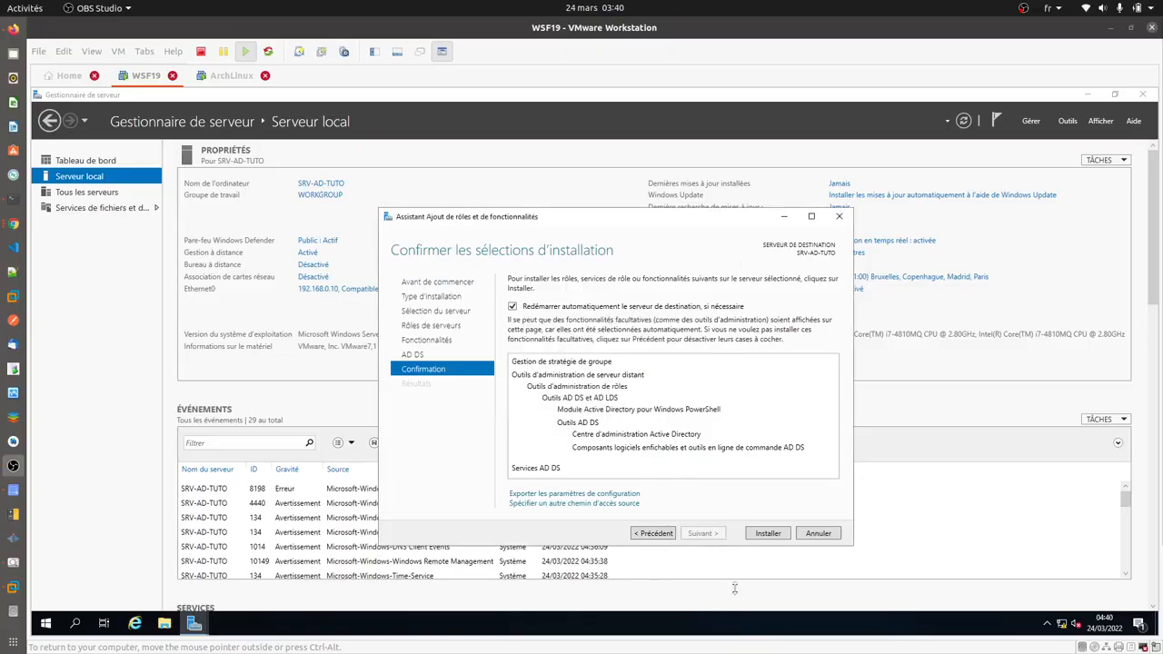
left_click(767, 534)
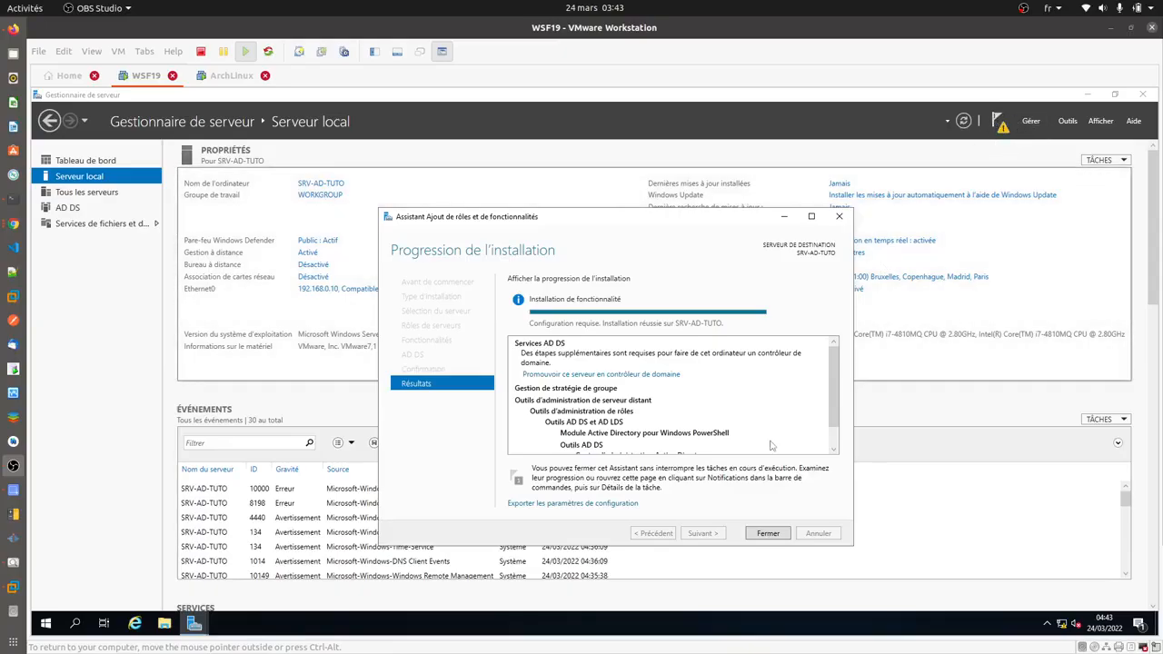
- Close the Add Roles and Features wizard once the AD DS installation succeeds
left_click(767, 534)
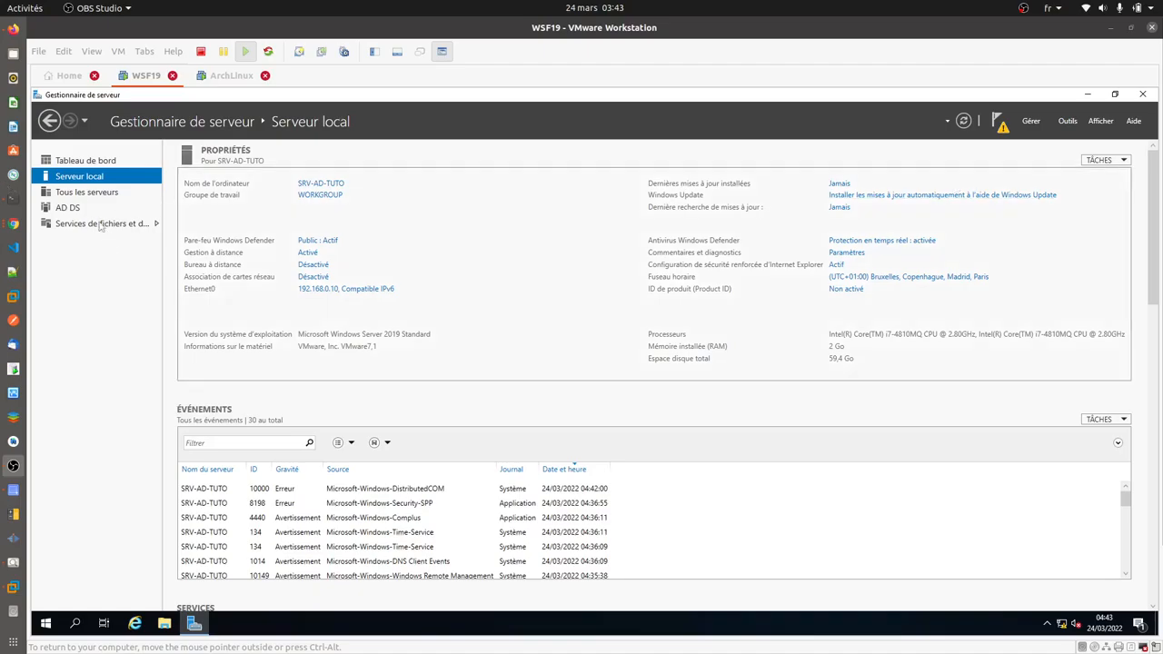
- From the dashboard notifications, launch promotion of SRV-AD-TUTO to domain controller
left_click(73, 209)
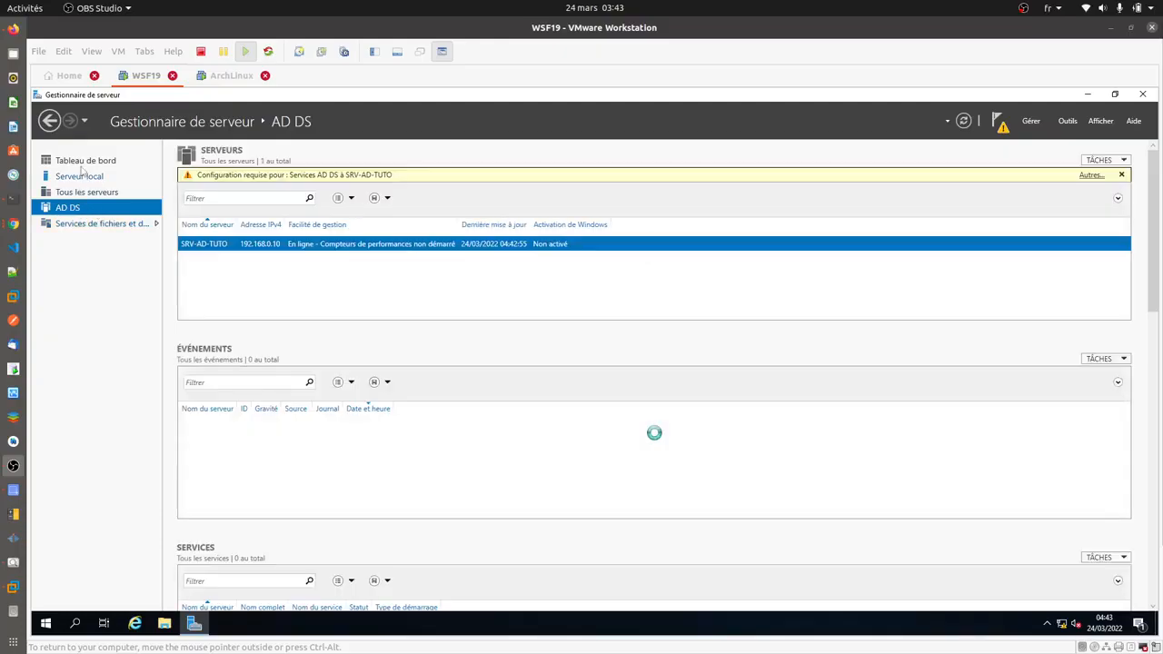
left_click(85, 162)
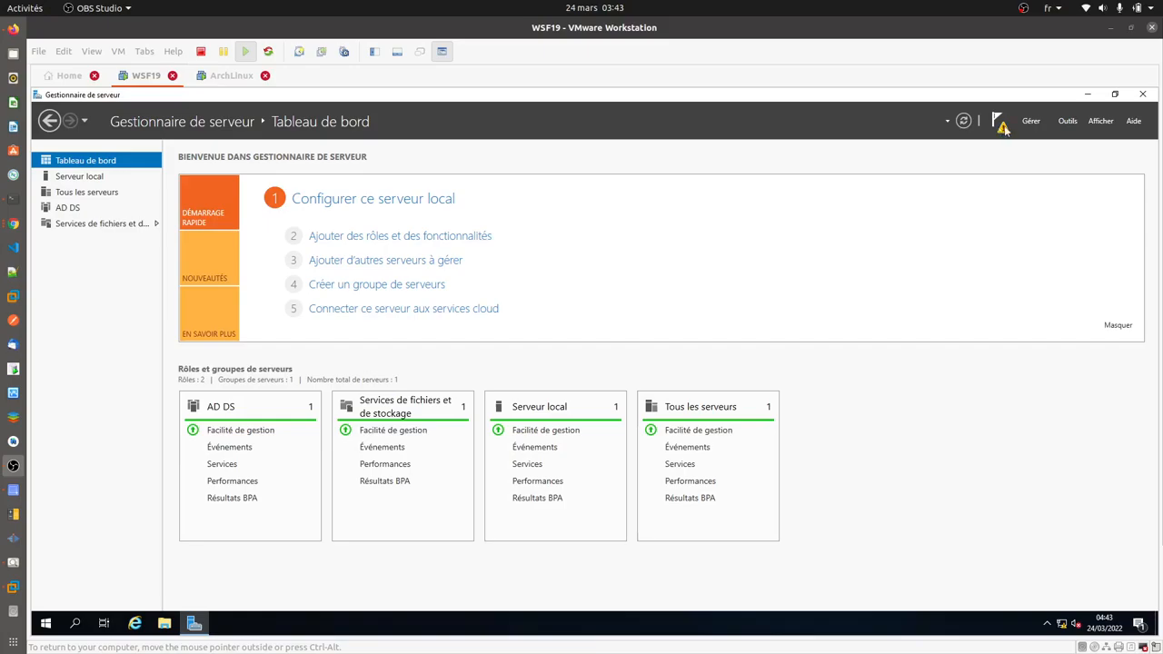
left_click(1002, 130)
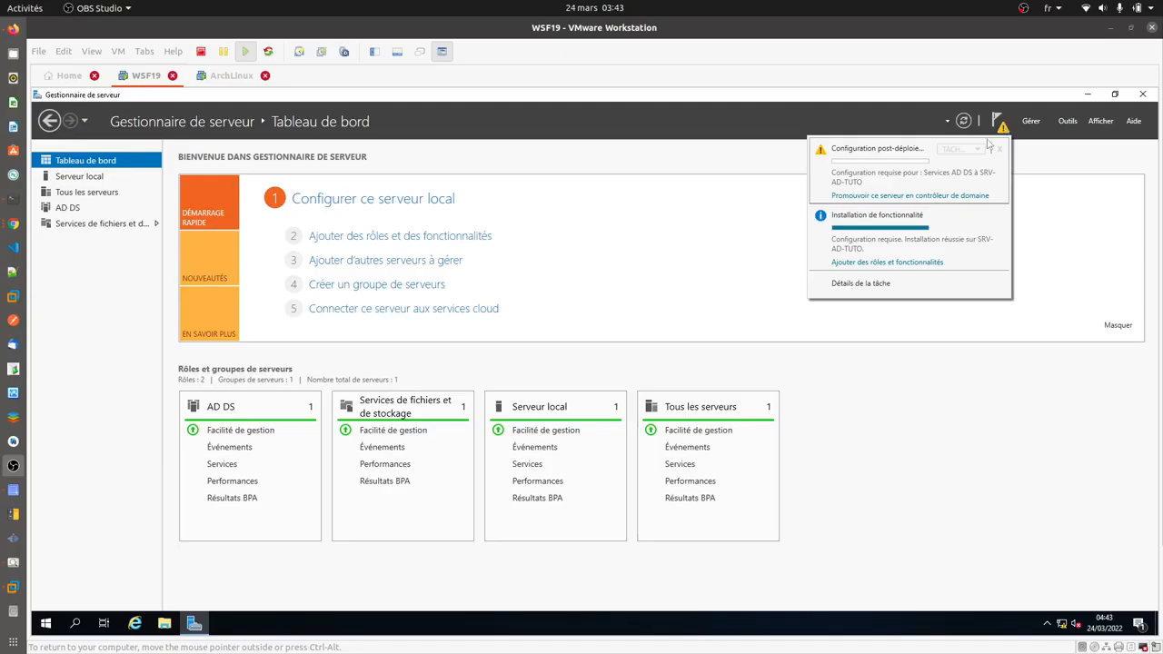
left_click(904, 198)
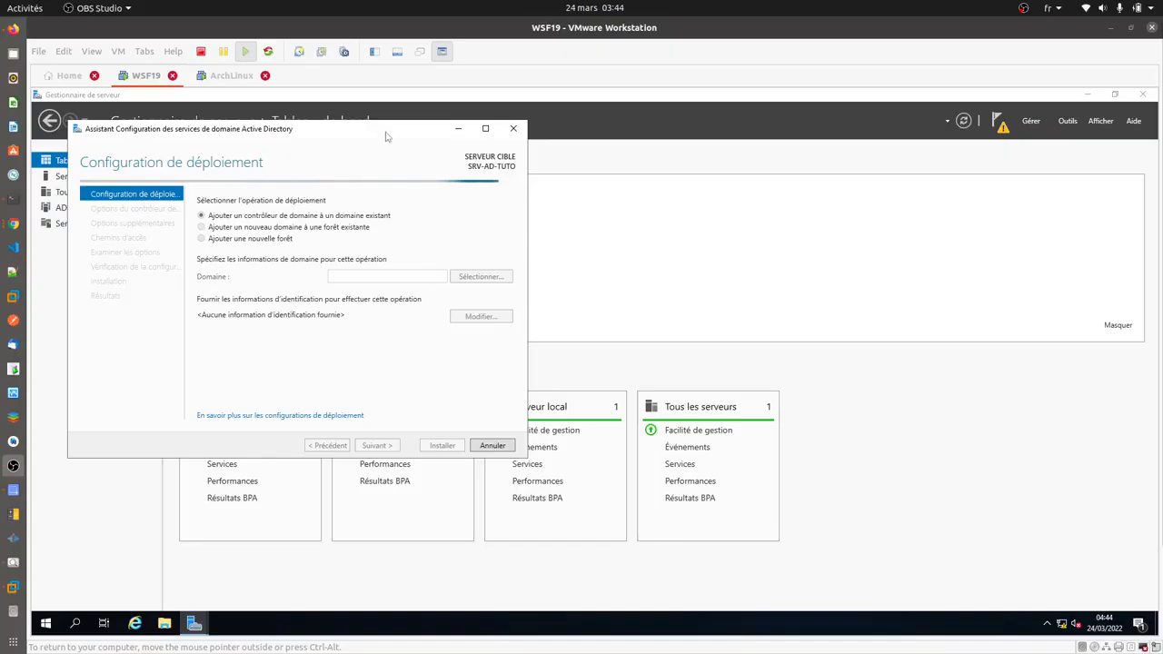
- Choose a new forest with root domain DADEACADEMY.COM and continue to domain controller options
left_click_drag(384, 134, 662, 168)
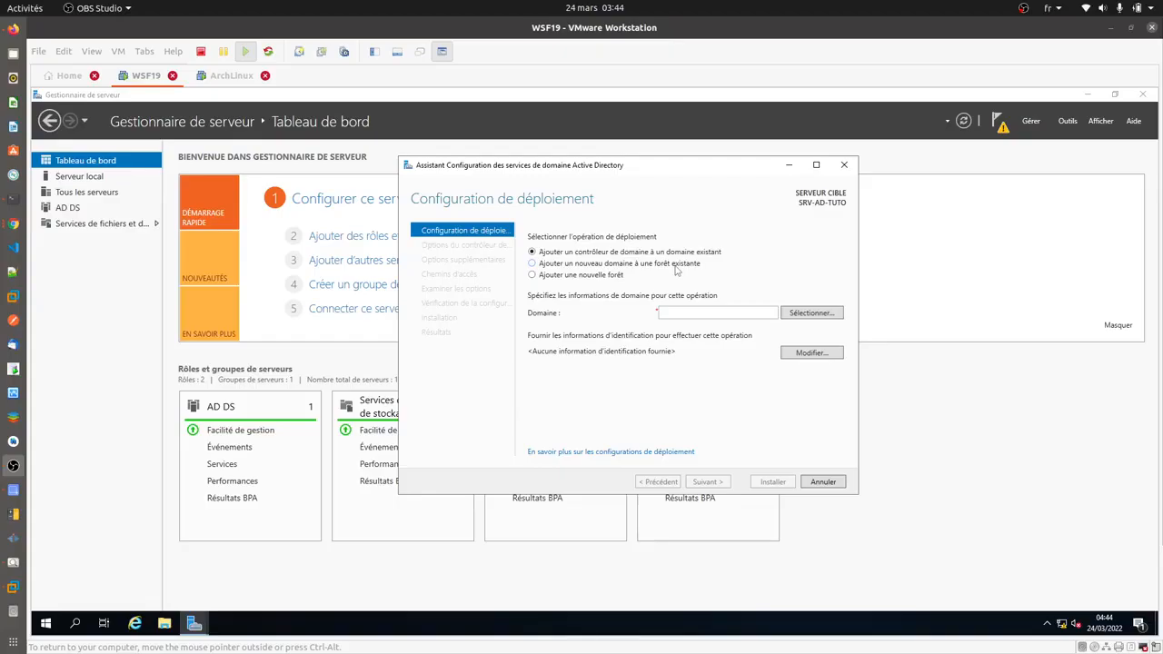
left_click(606, 282)
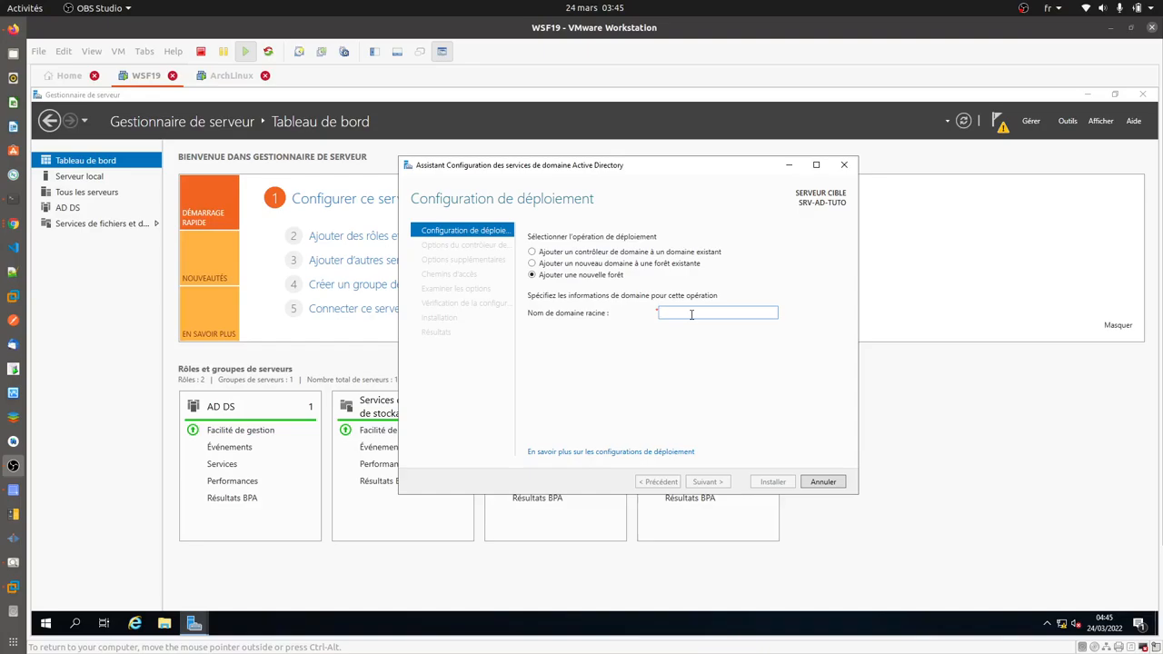
type("tuto")
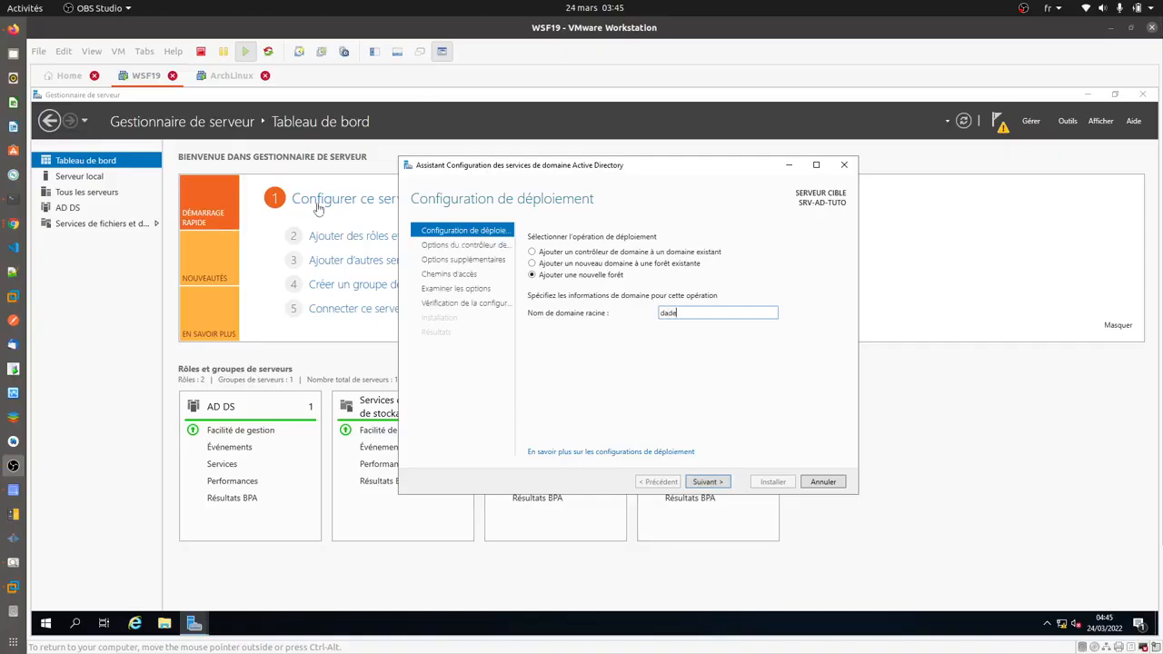
key("BackSpace")
key("BackSpace")
key("BackSpace")
key("BackSpace")
type("DADE")
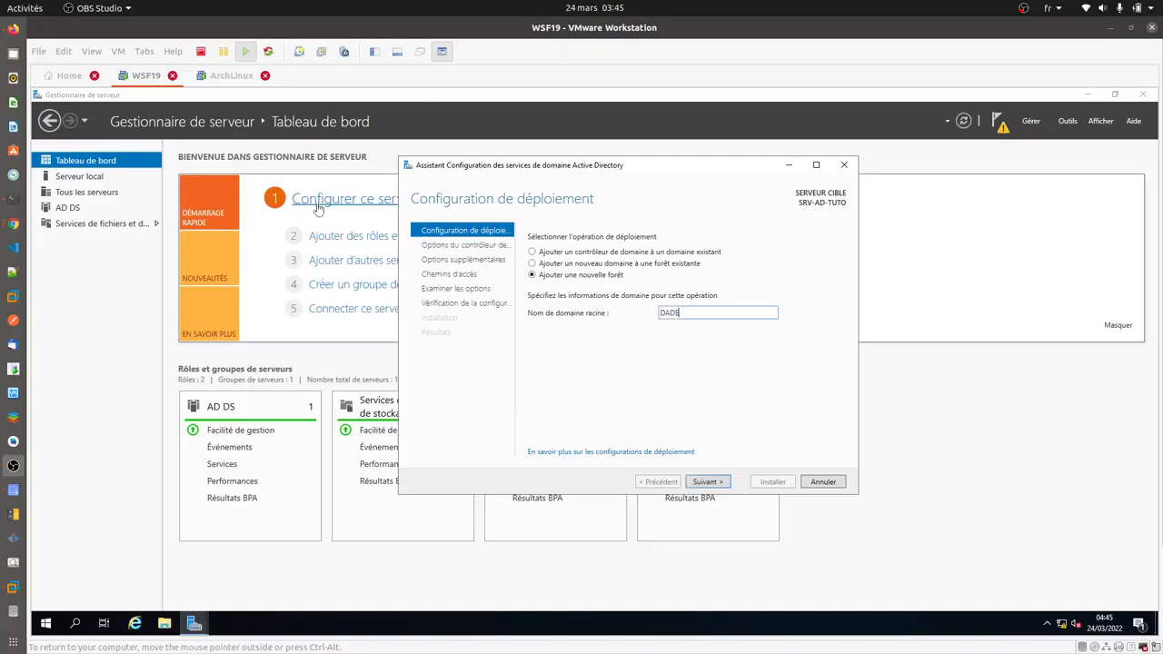
type("ACADEMY.COM")
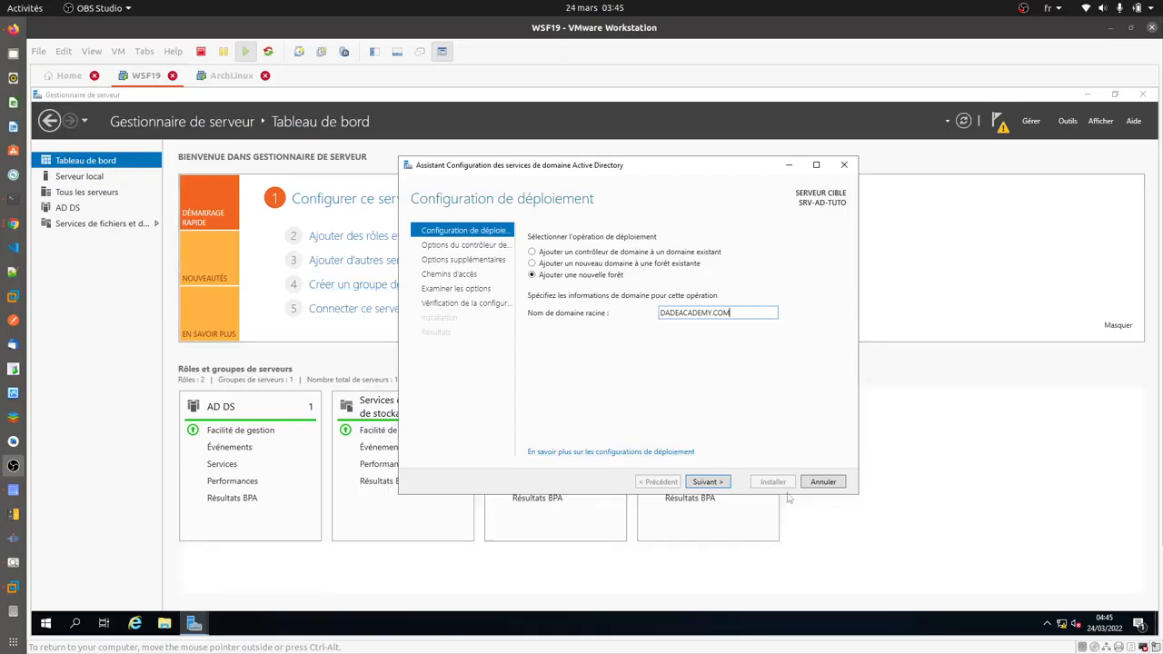
left_click(721, 482)
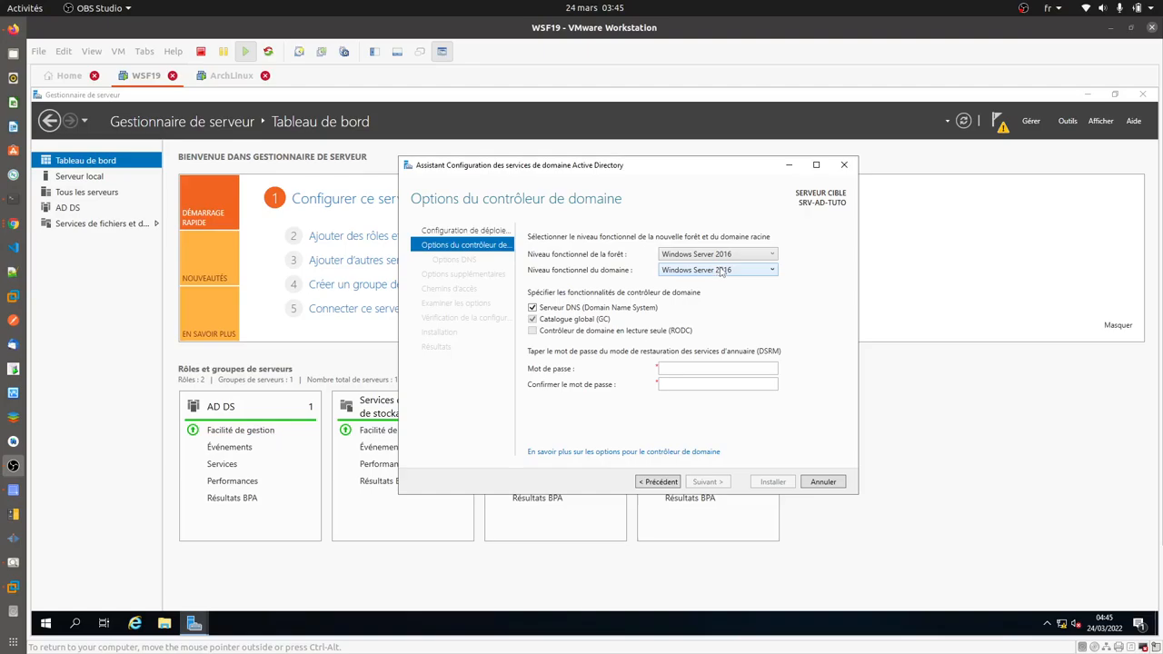
- Keep both domain and forest functional levels at Windows Server 2016
left_click(722, 271)
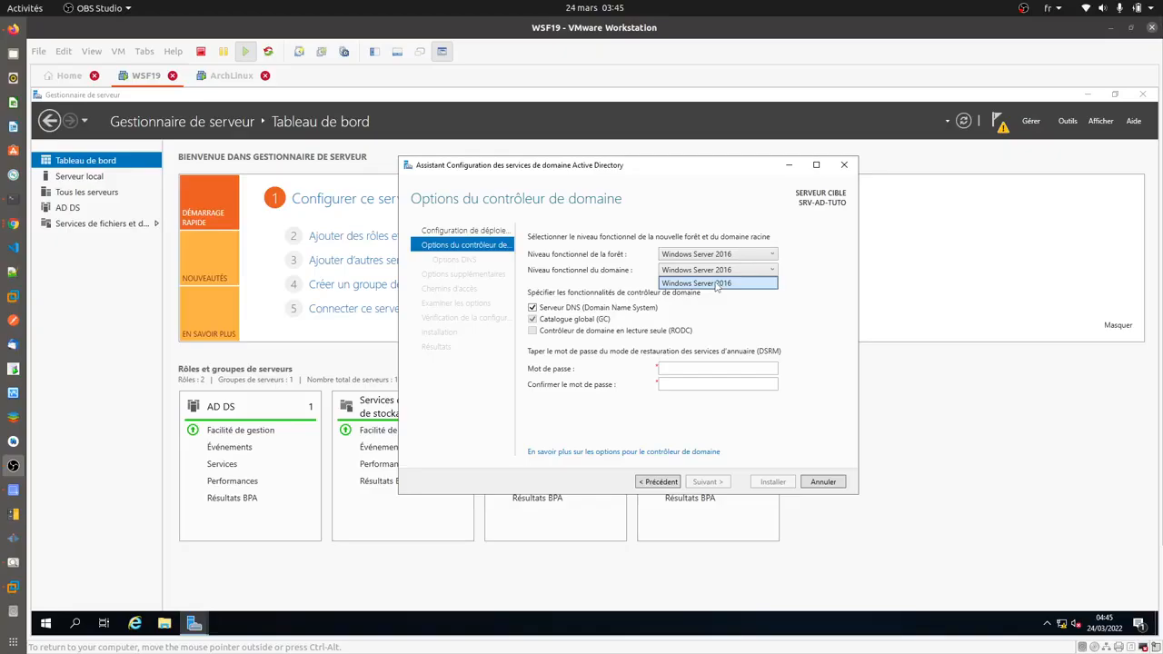
left_click(729, 219)
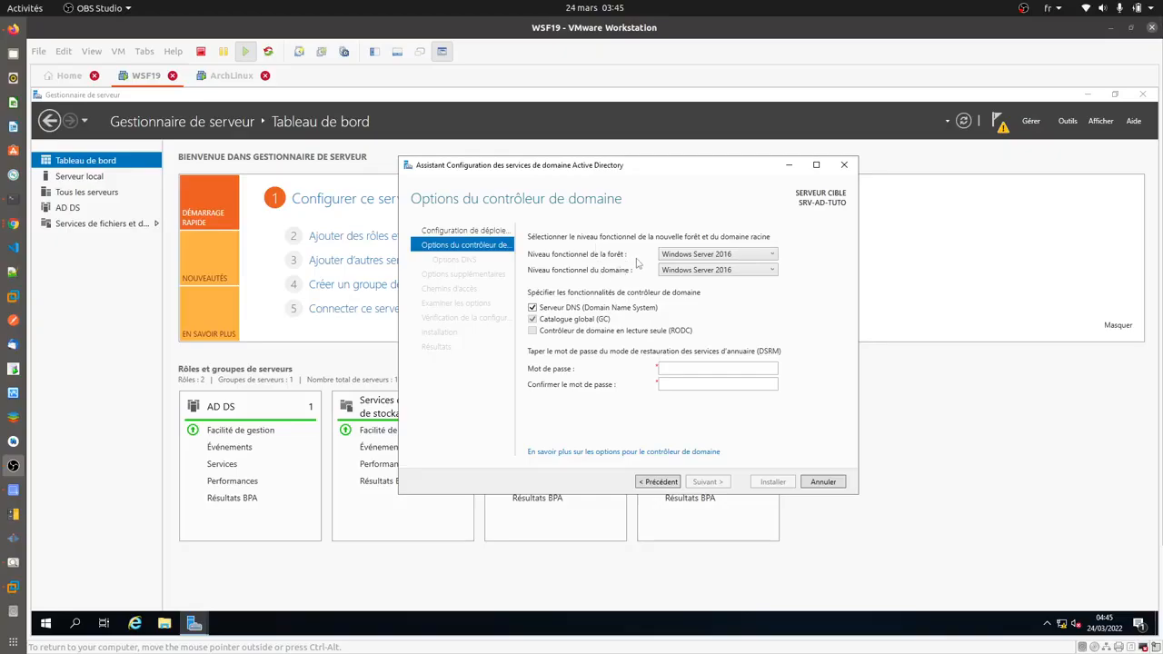
left_click(696, 257)
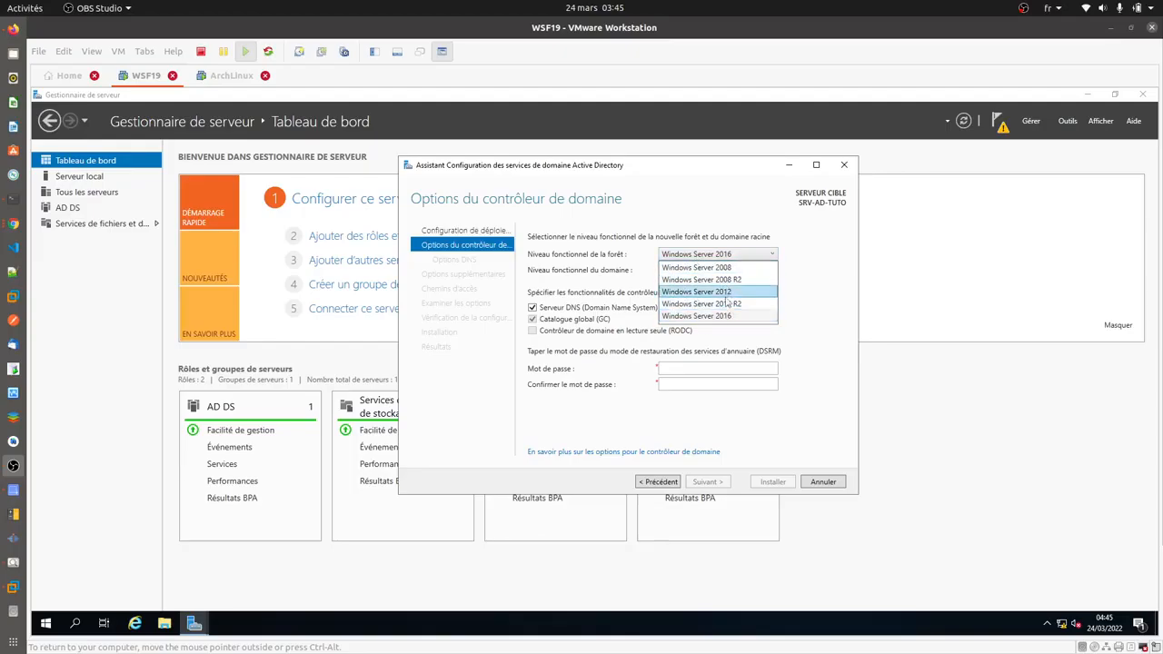
left_click(709, 318)
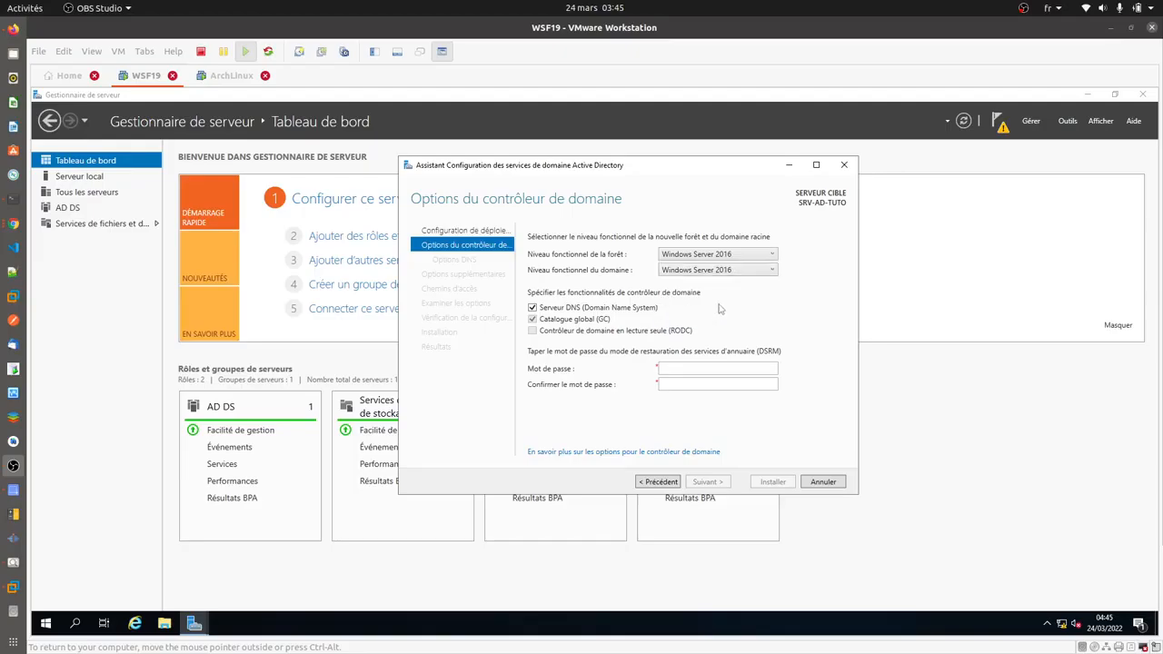
- Enter and confirm the DSRM password, then continue to DNS options
left_click(715, 370)
type("•")
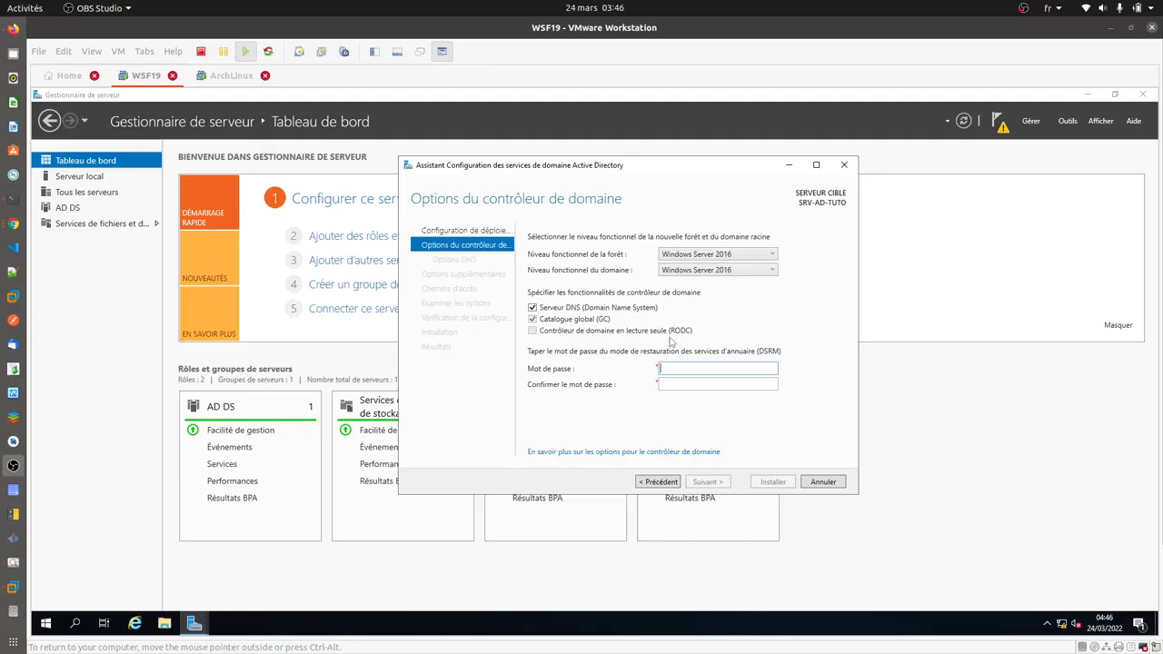
type("P••••••••••")
key("Tab")
type("••••••")
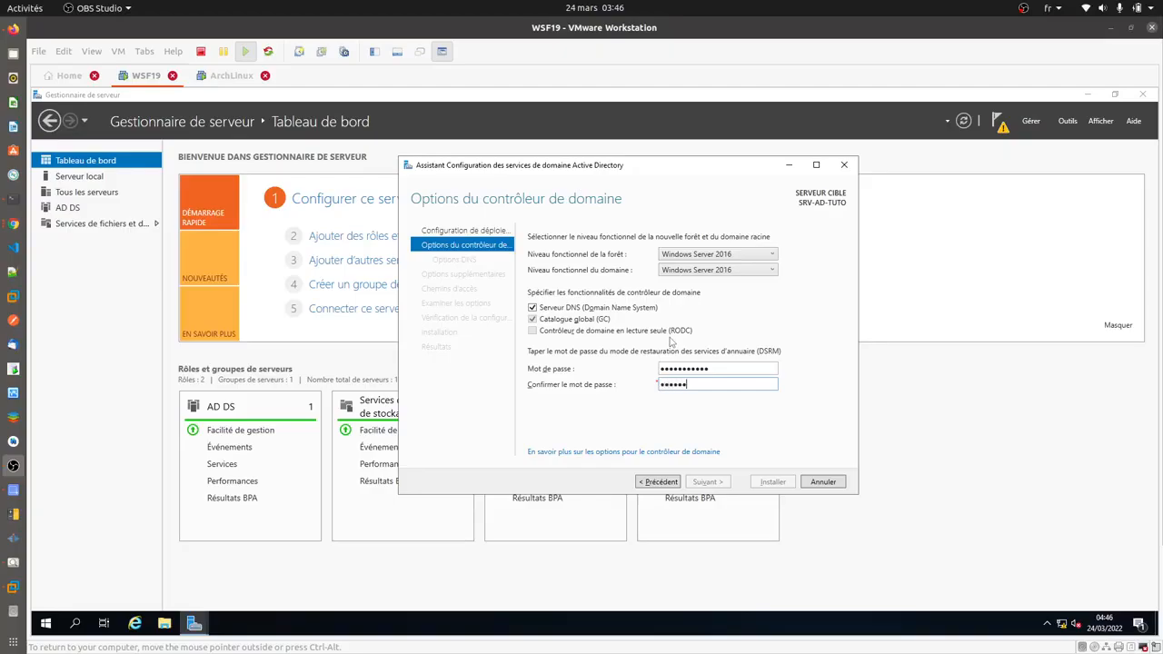
type("•••••")
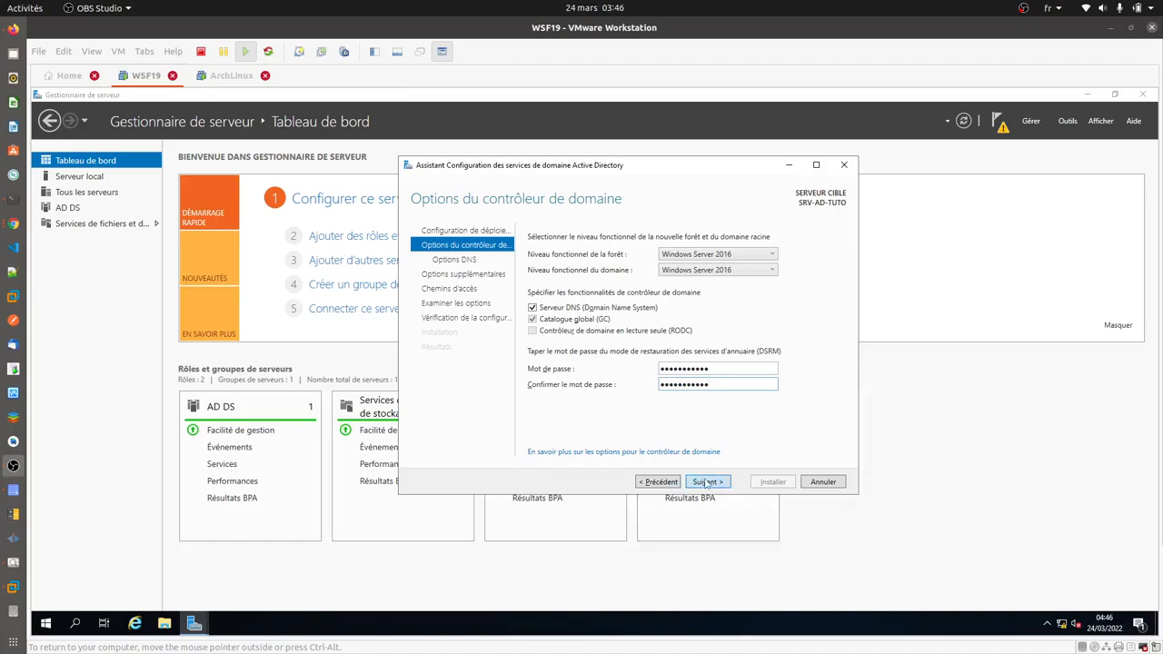
left_click(707, 482)
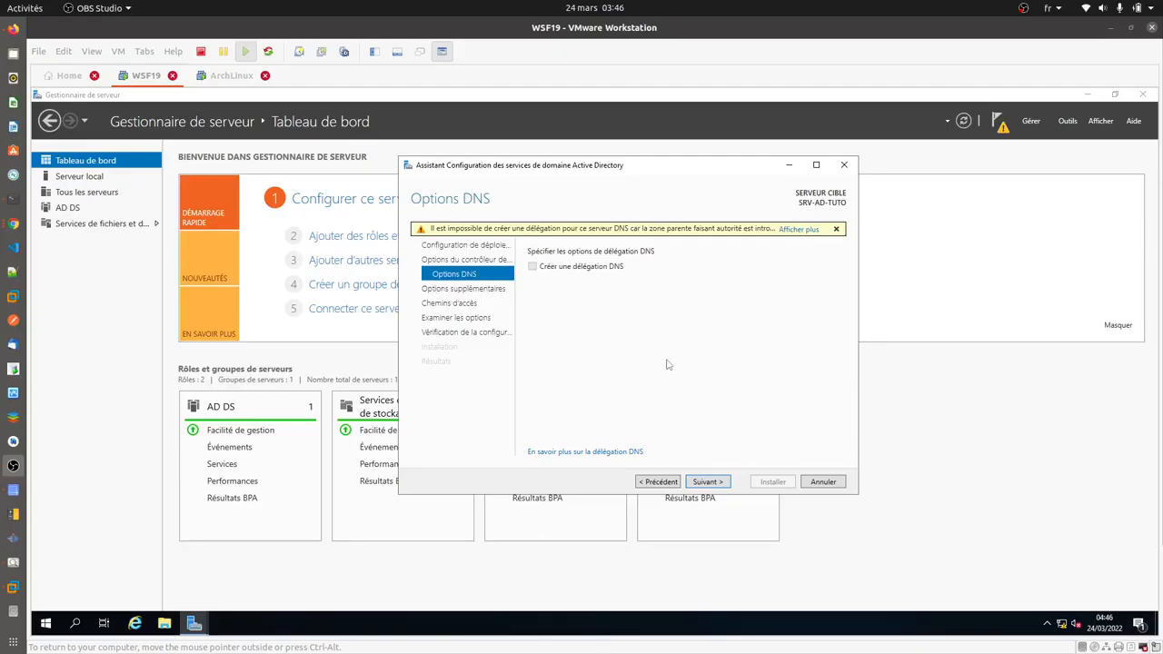
- Keep the default DNS options and the NetBIOS name DADEACADEMY, advancing to the folder paths page
left_click(707, 483)
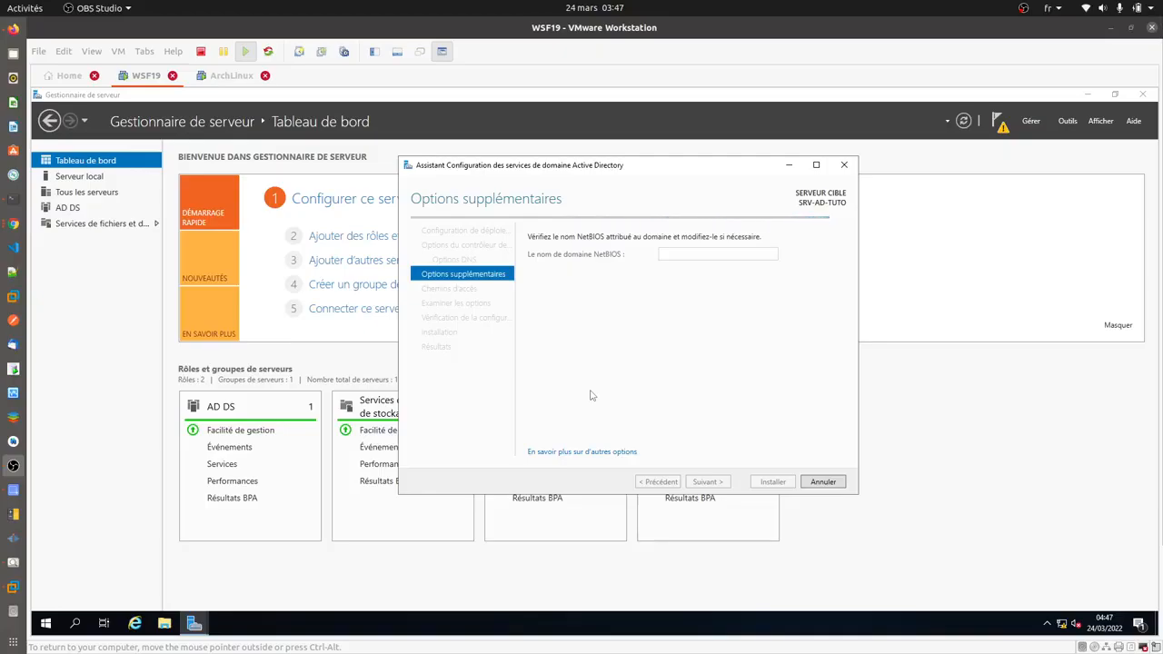
double_click(745, 257)
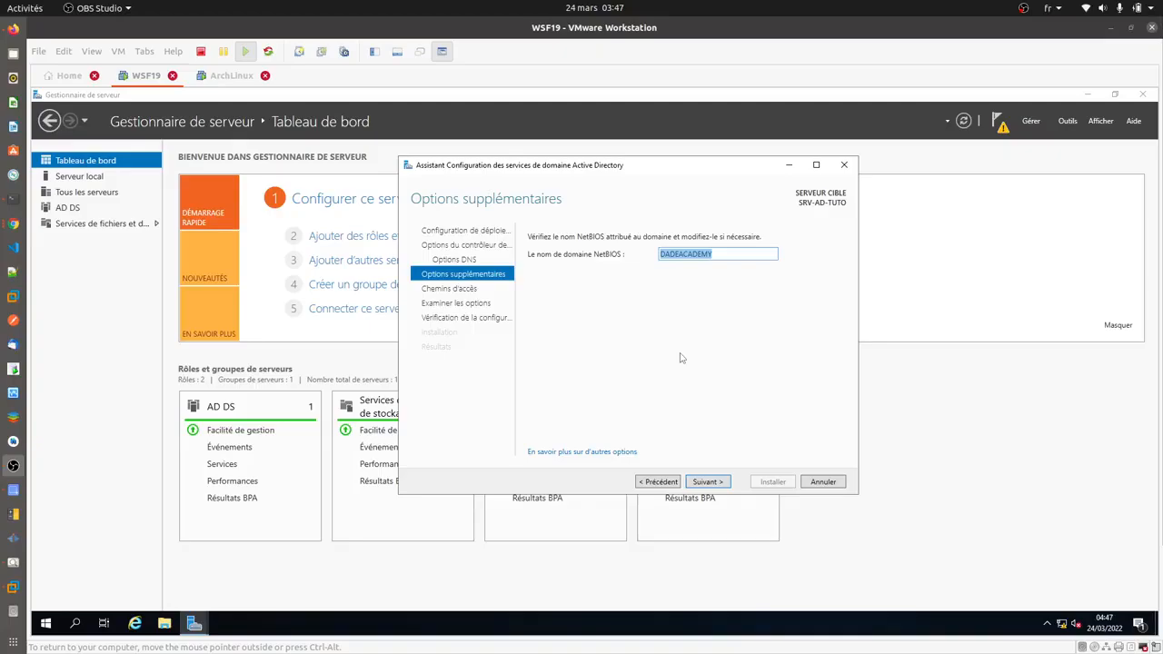
left_click(708, 482)
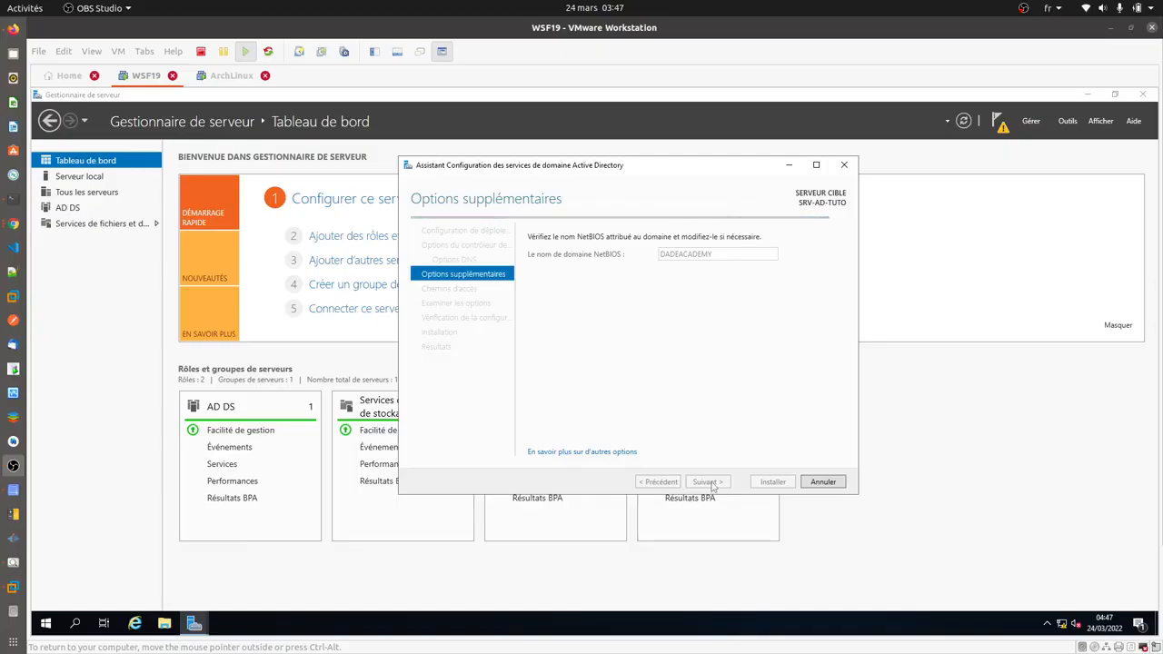
left_click(709, 482)
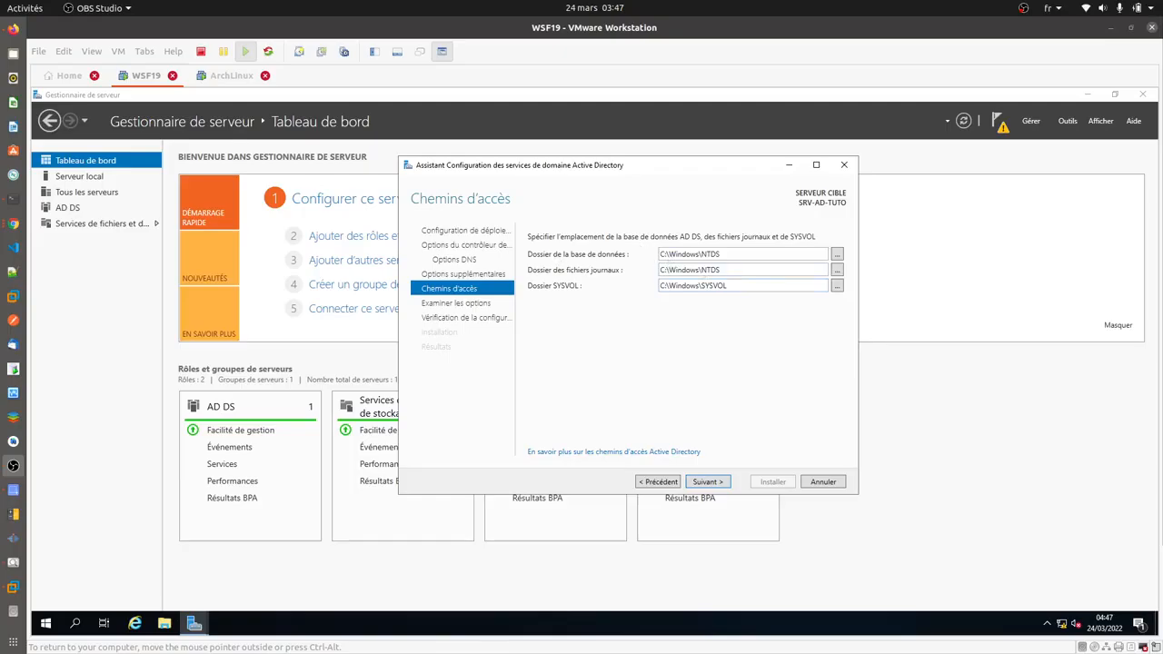
- Check the default NTDS database, log and SYSVOL folder paths and keep them unchanged
double_click(672, 258)
double_click(686, 270)
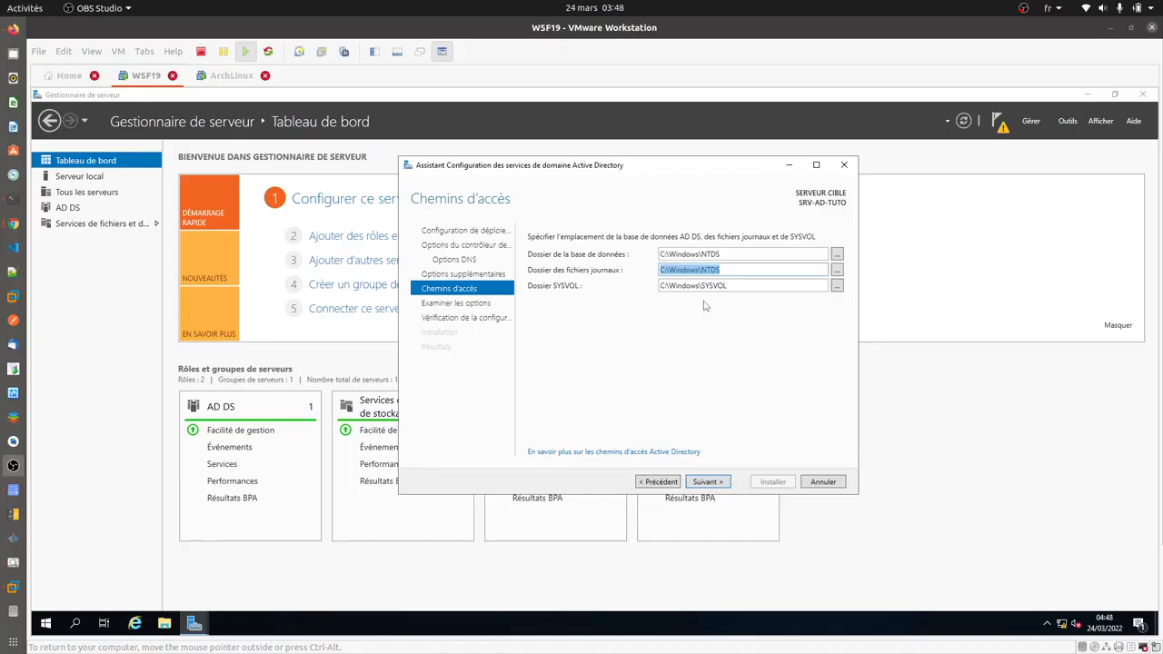
key("Tab")
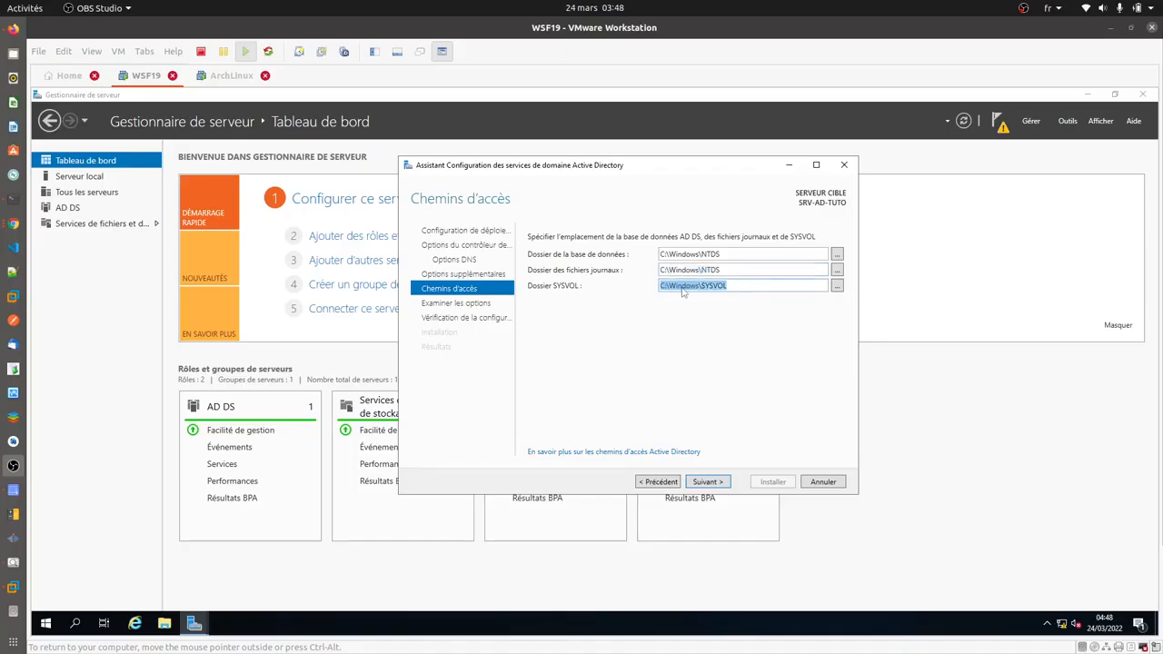
left_click(723, 344)
left_click(710, 483)
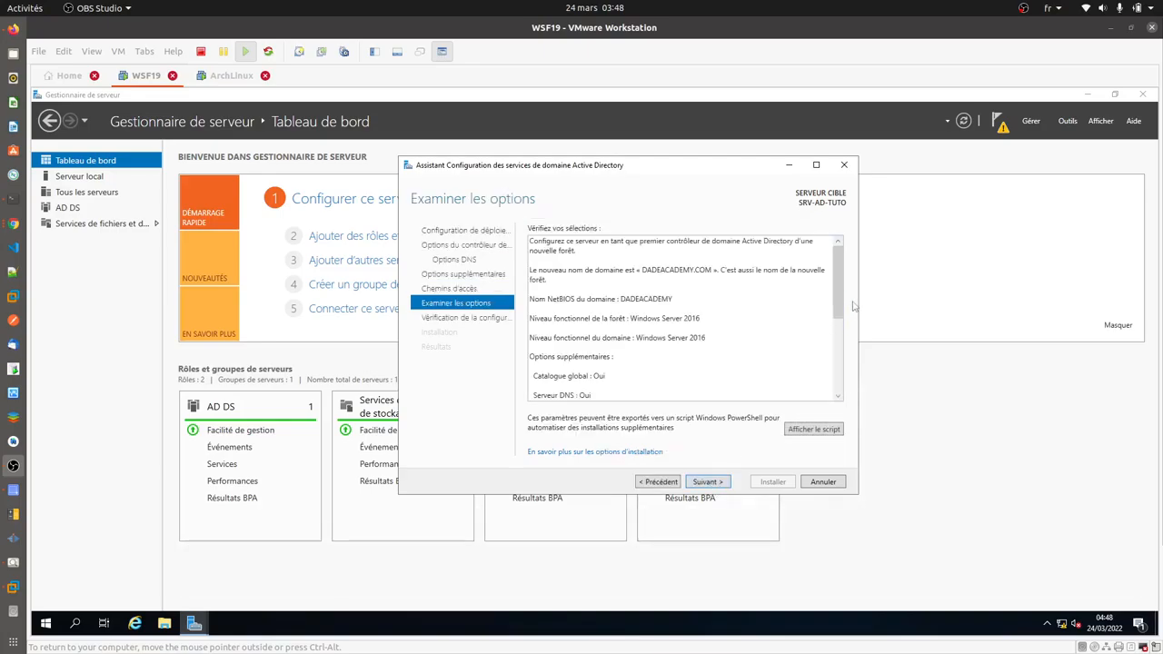
- Review the DADEACADEMY.COM forest options and show the generated PowerShell script, selected in Notepad
scroll(836, 368, "down", 2)
scroll(835, 368, "down", 2)
scroll(836, 368, "up", 5)
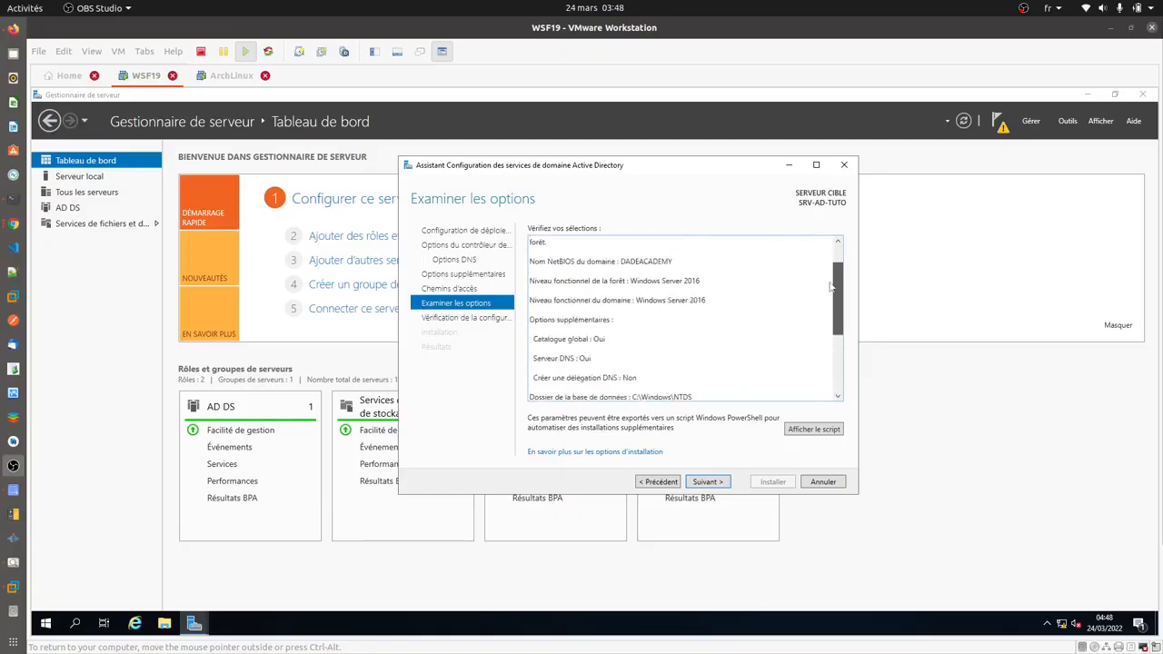
left_click(814, 433)
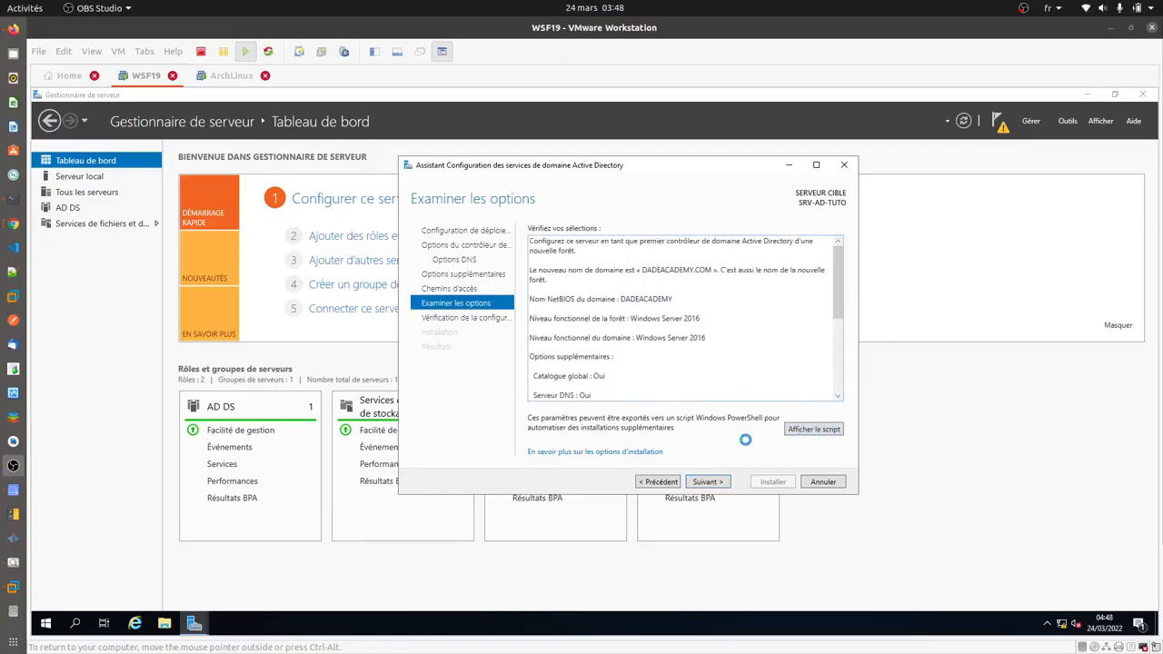
left_click_drag(199, 361, 88, 170)
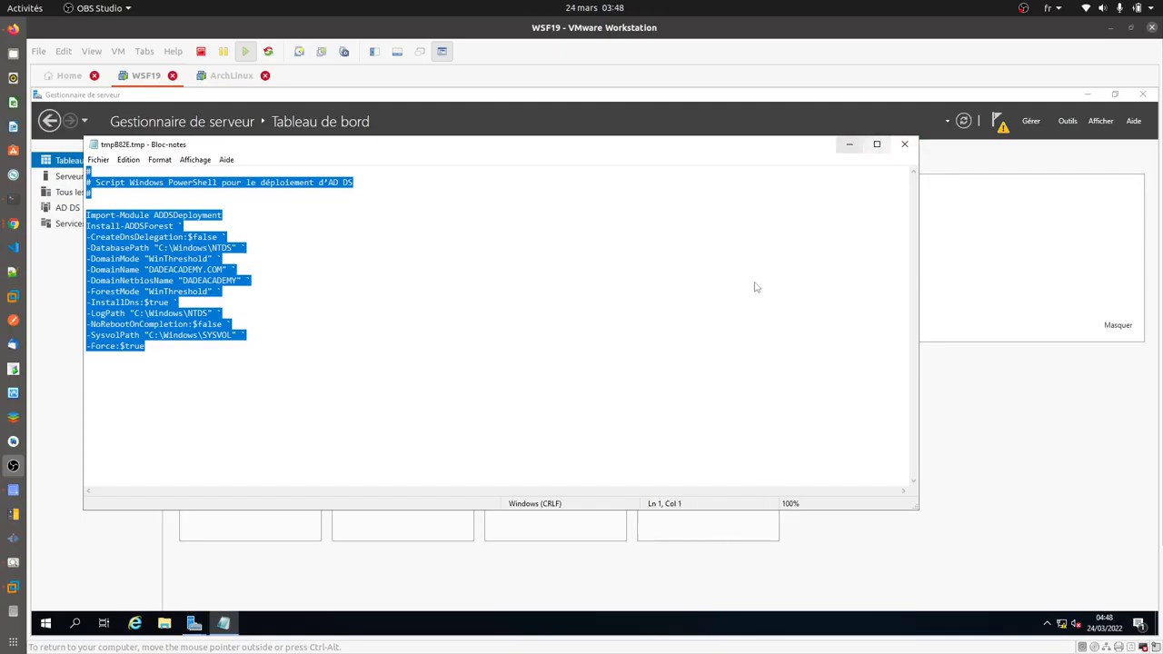
- Minimize the Notepad script and return to the wizard for the prerequisite check
left_click(849, 144)
left_click(806, 238)
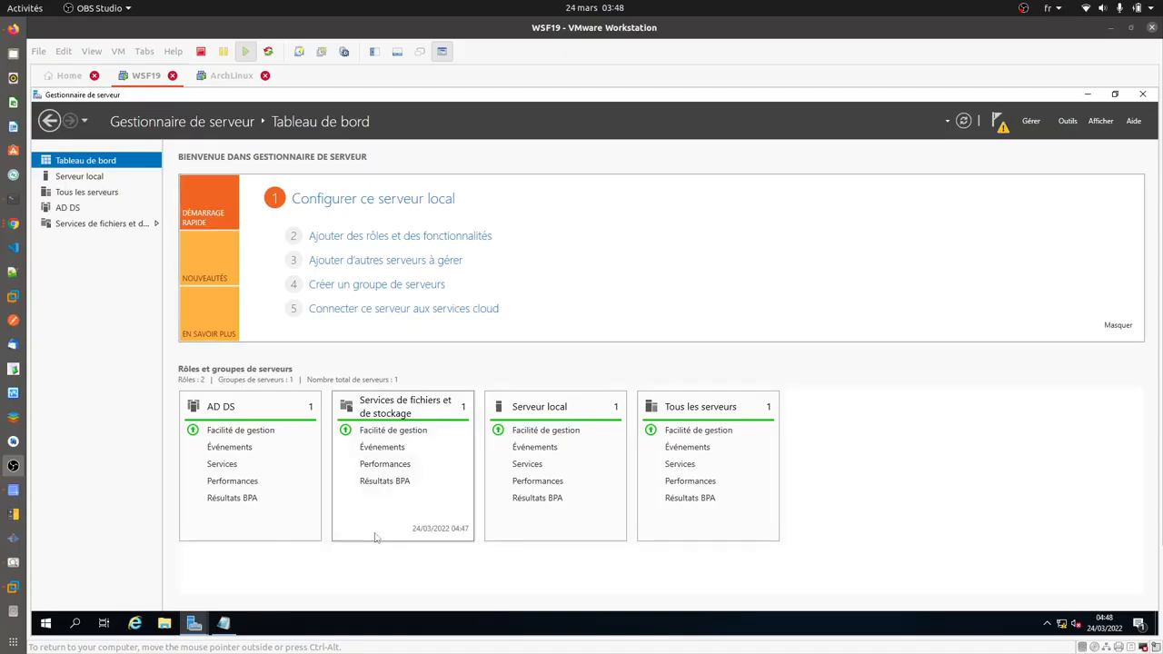
mouse_move(192, 623)
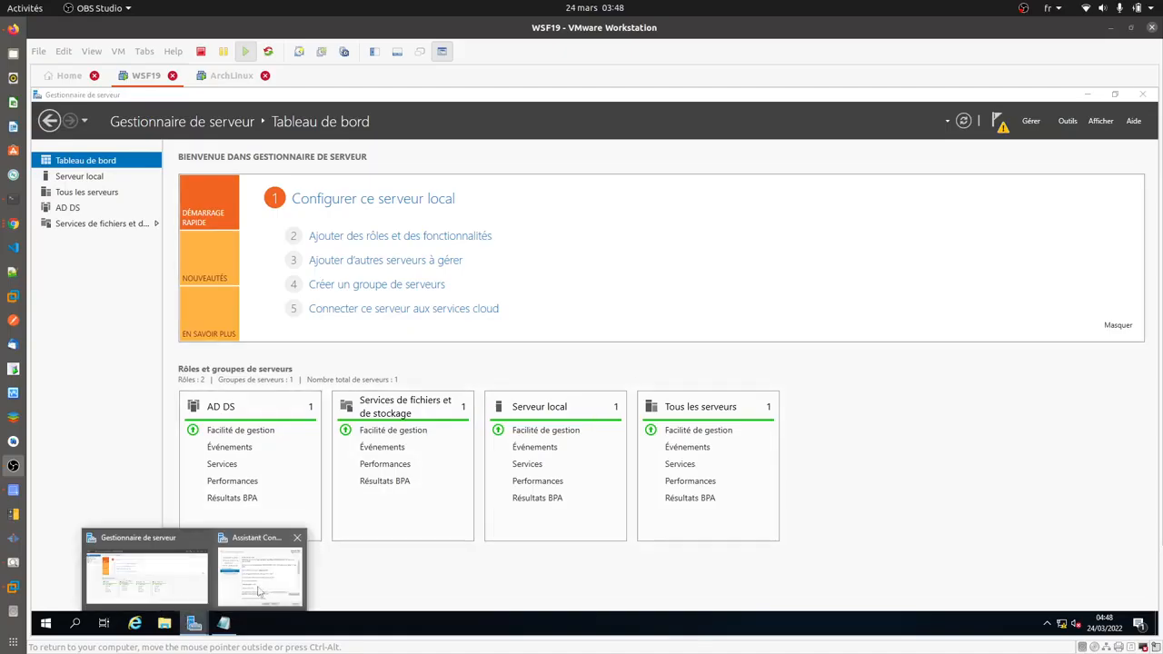
left_click(259, 590)
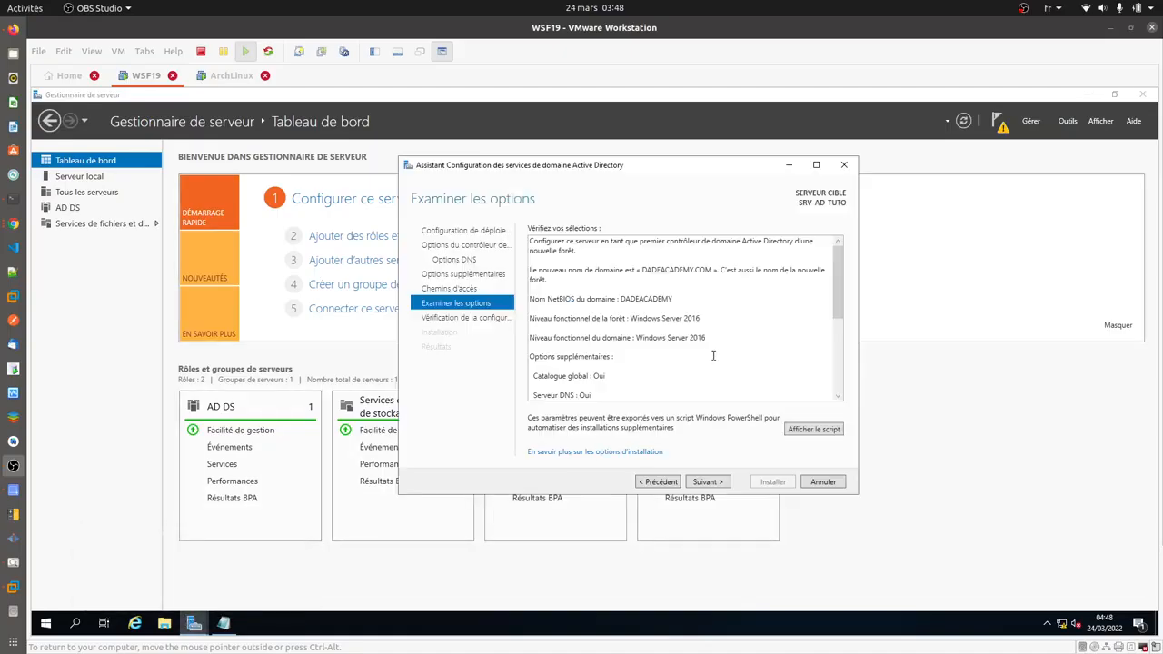
left_click(707, 482)
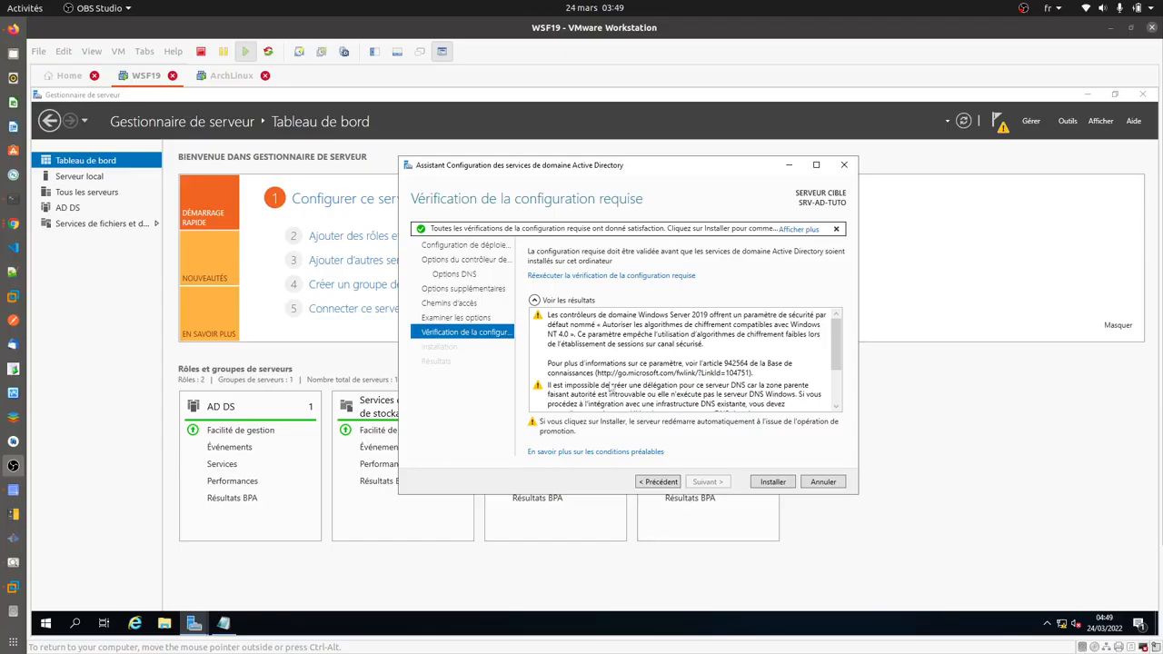
- Review the passed prerequisite check results and start the AD DS installation
scroll(608, 390, "down", 2)
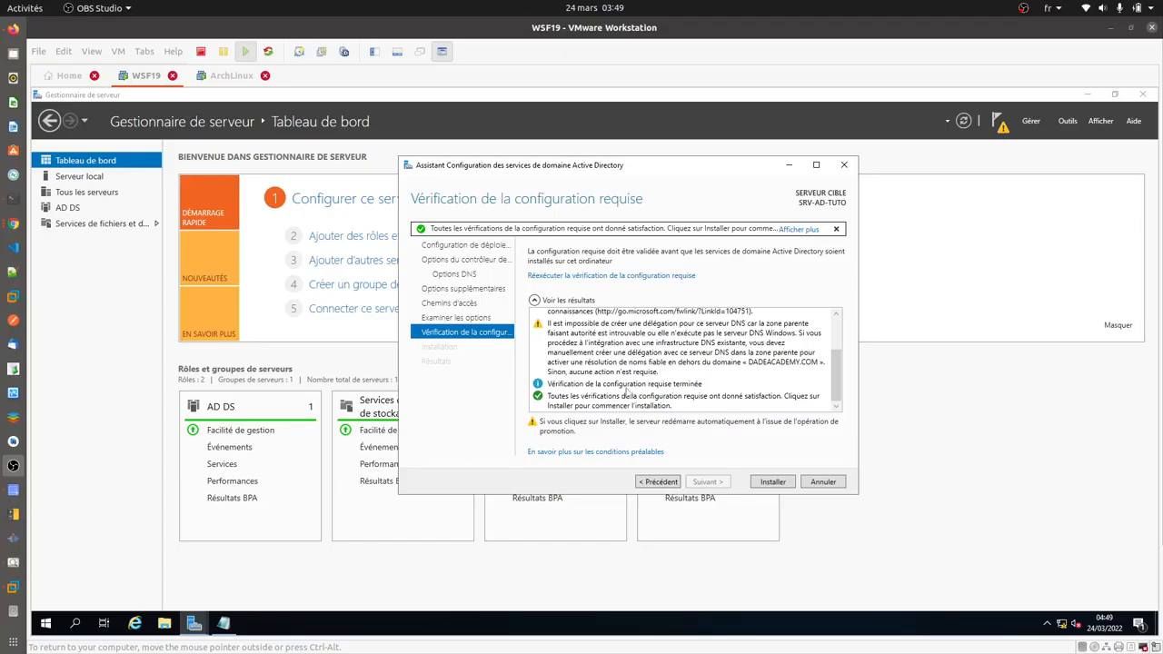
scroll(602, 395, "up", 3)
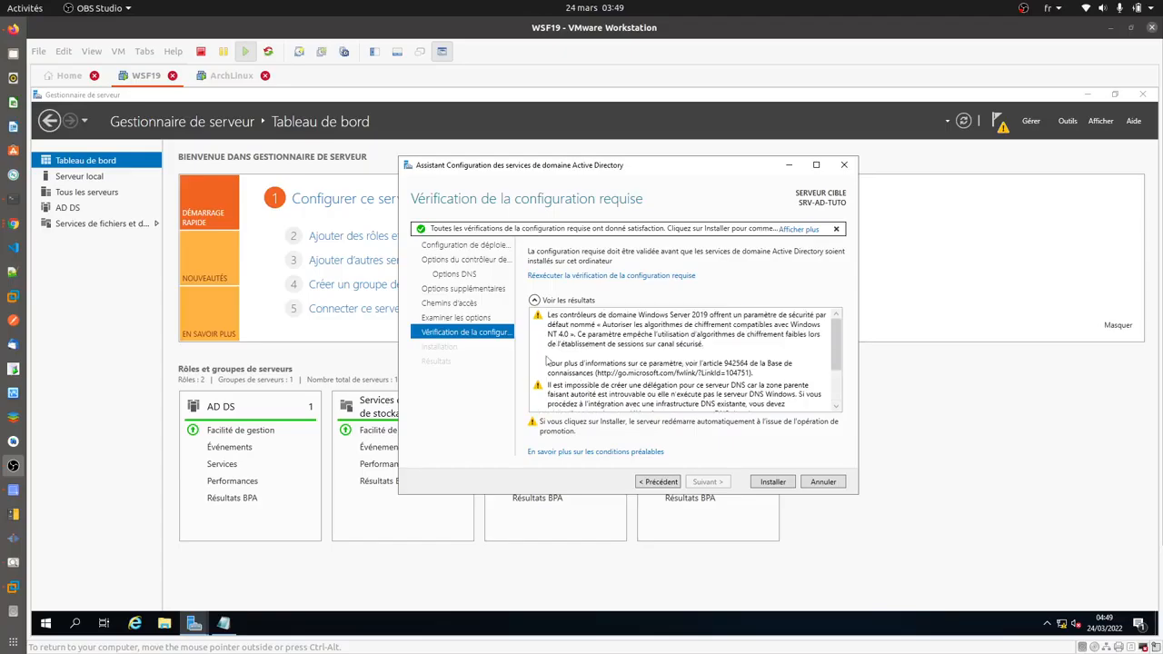
left_click(773, 482)
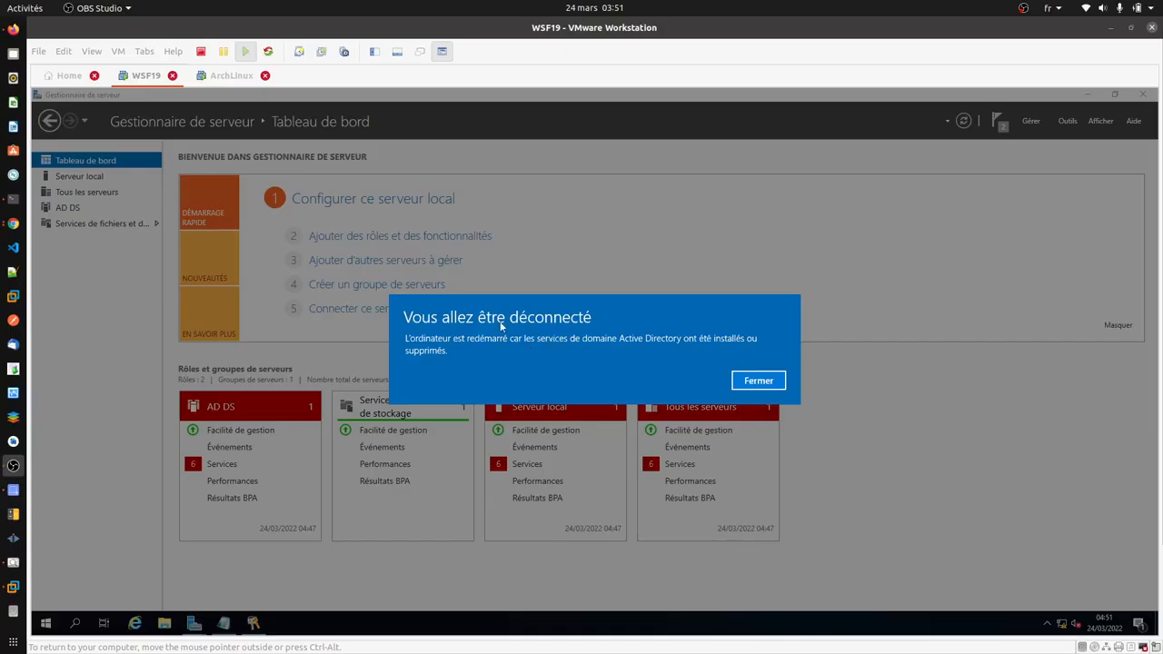
- Let the server restart after promotion and send Ctrl+Alt+Insert to reach the sign-in screen
left_click(756, 382)
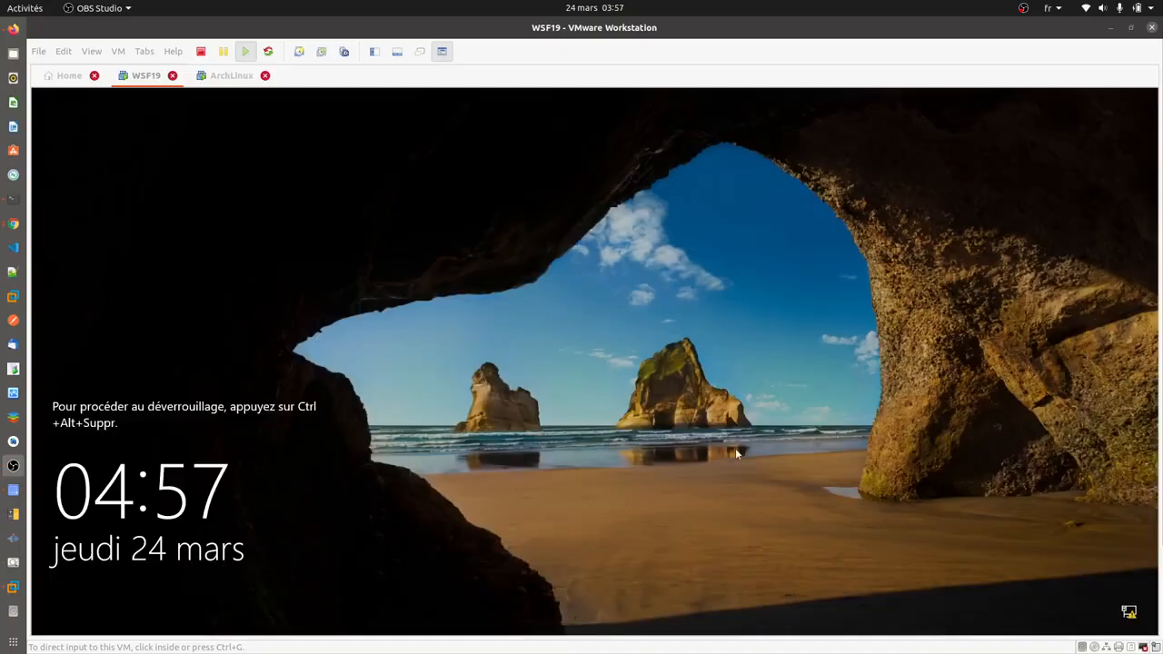
left_click(817, 337)
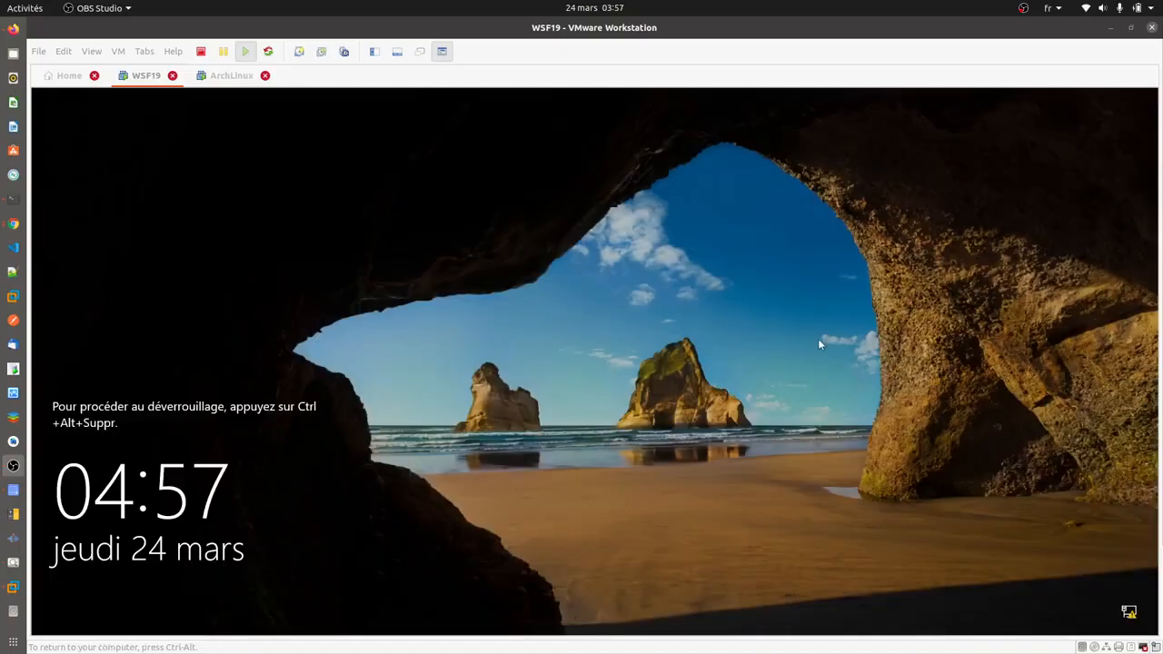
key("ctrl+alt+Insert")
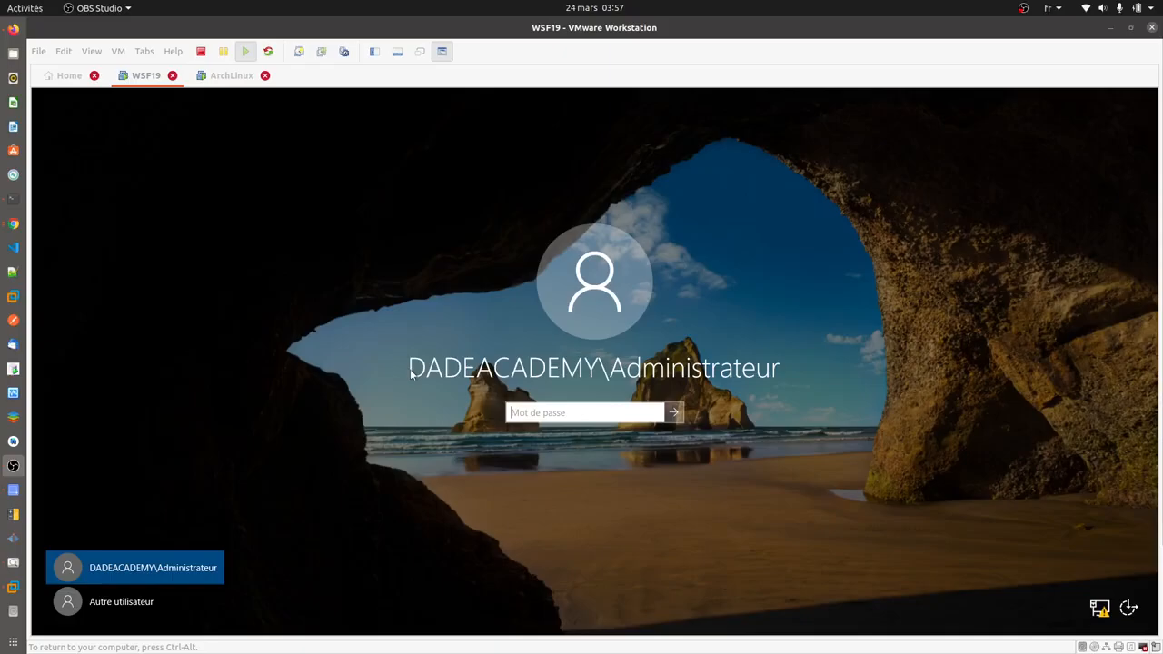
- Sign in as DADEACADEMY\Administrateur with the administrator password, then release input from the VM
key("Caps_Lock")
type("•")
key("Caps_Lock")
type("••••••••••")
key("Return")
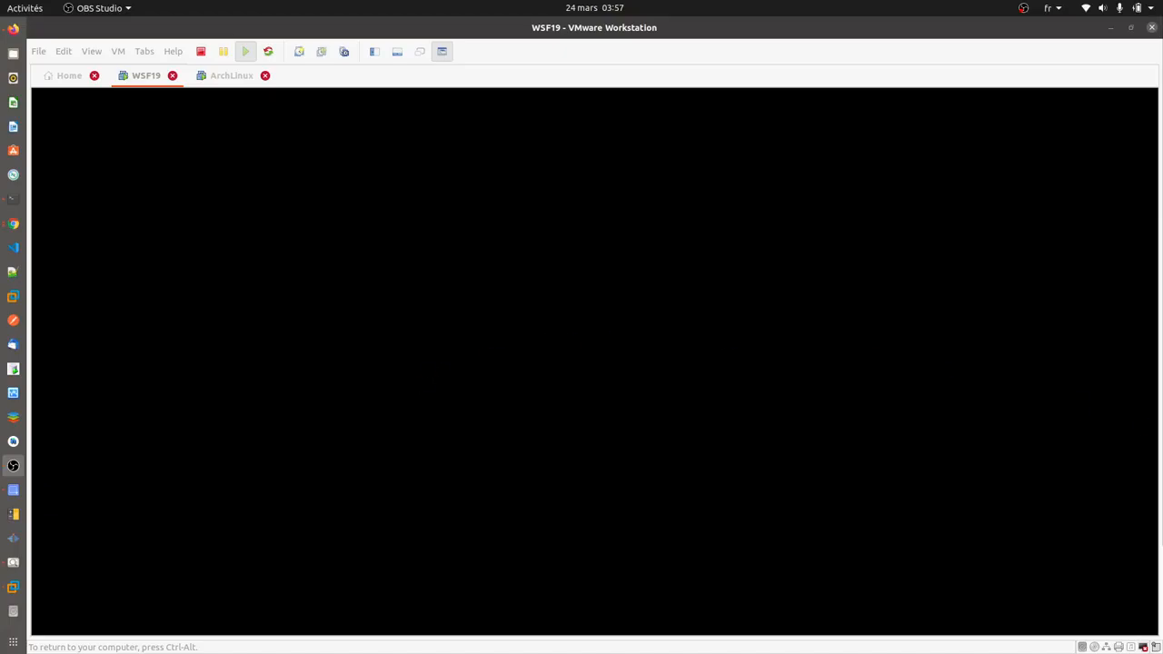
key("ctrl+alt")
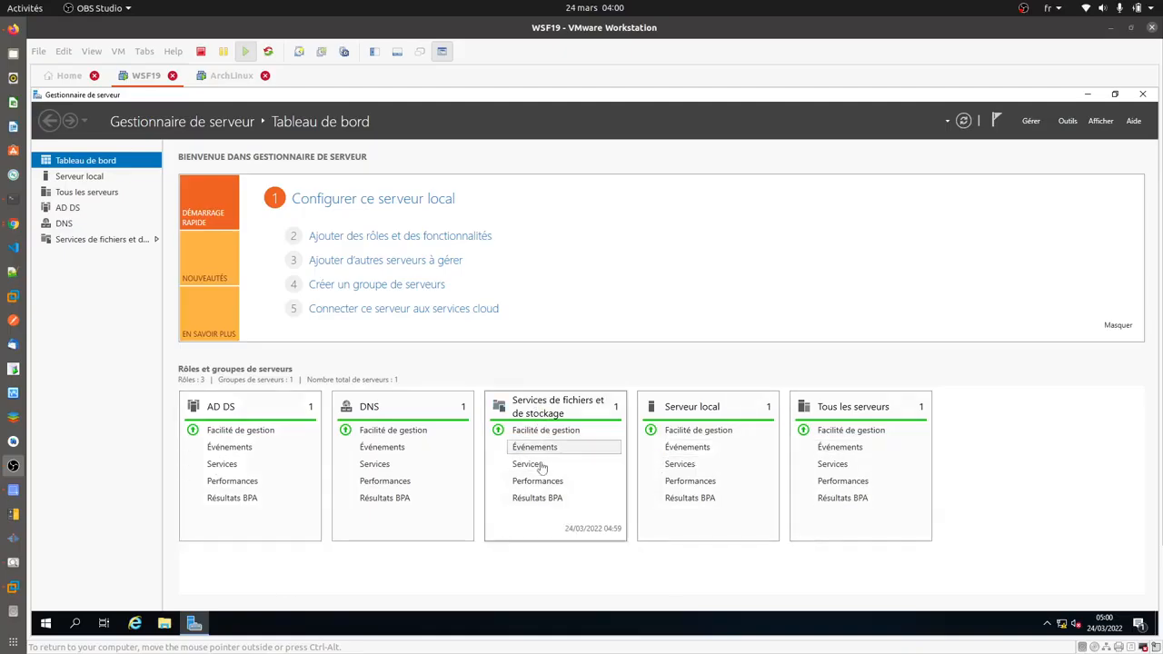
left_click(45, 622)
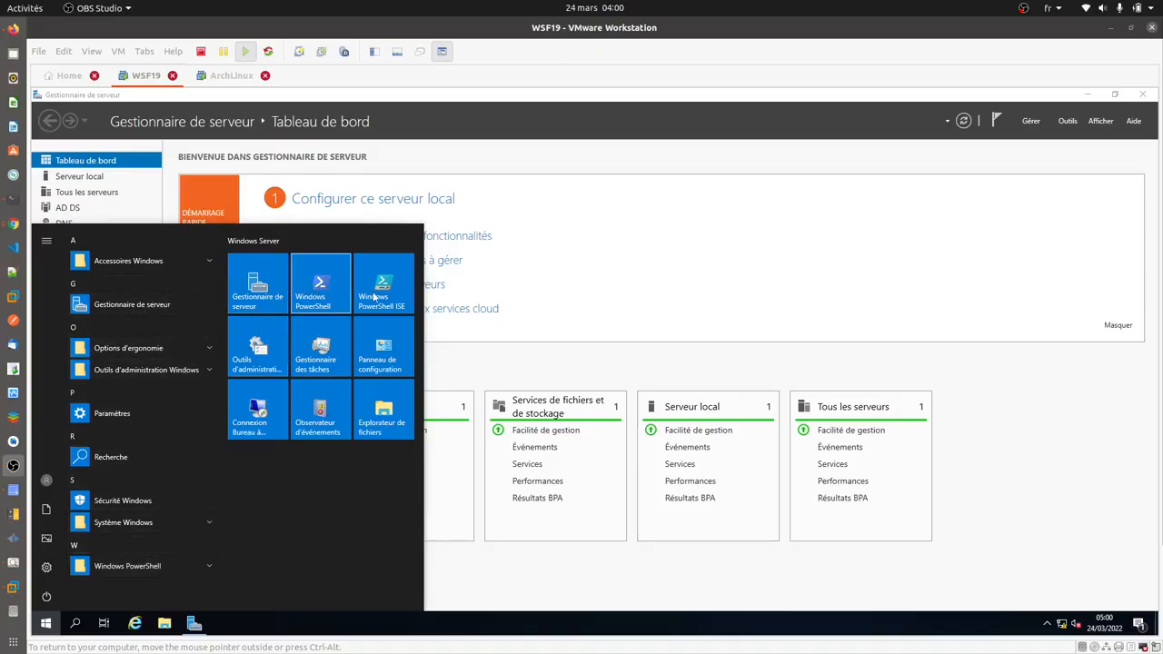
left_click(157, 566)
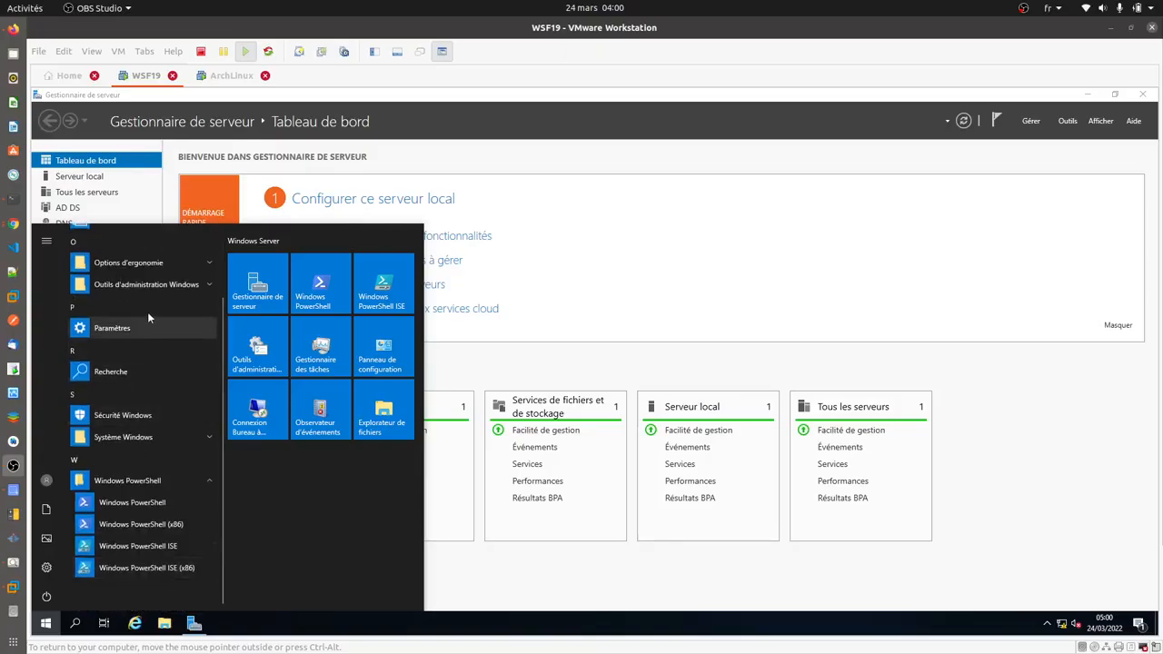
left_click(164, 286)
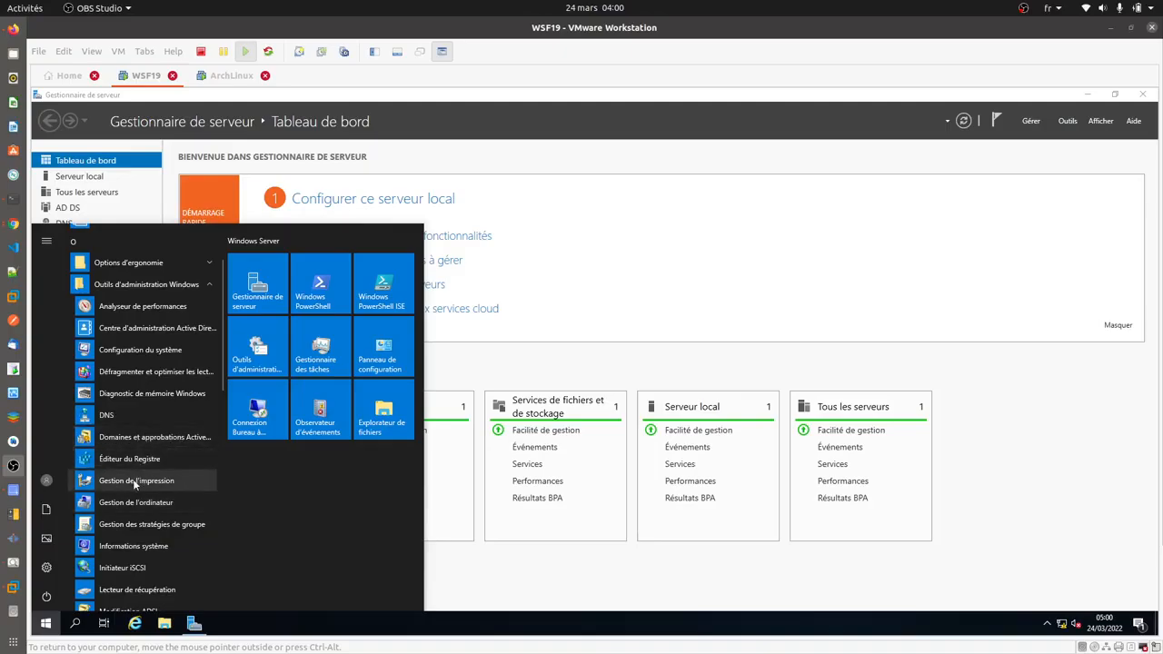
scroll(181, 527, "down", 3)
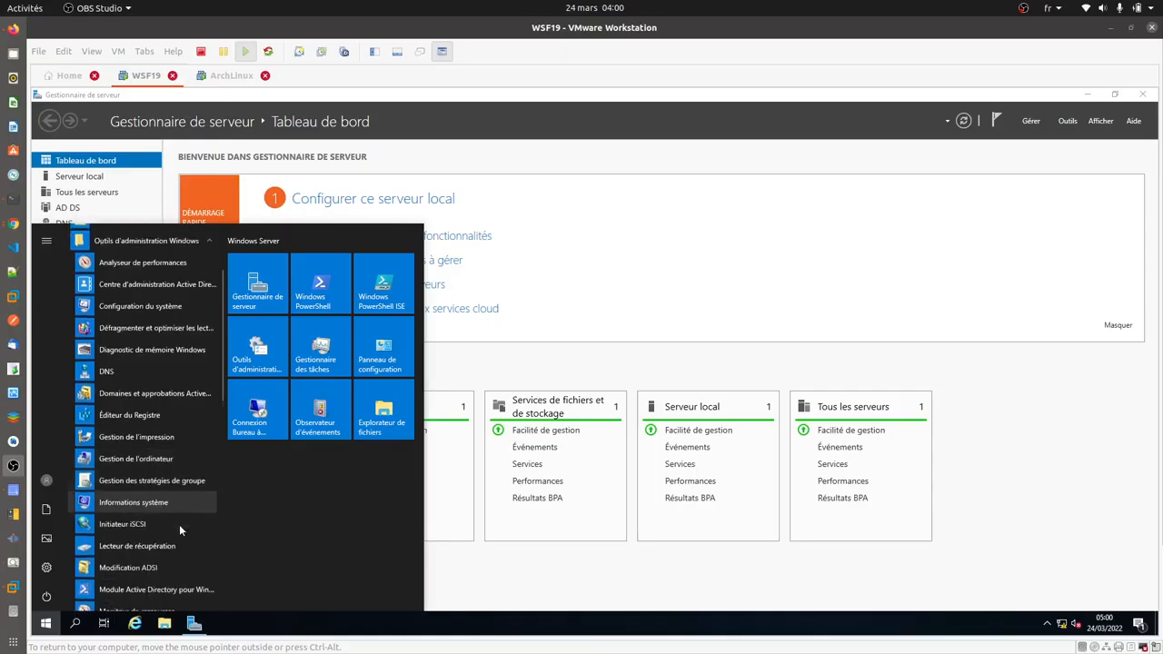
scroll(169, 538, "down", 2)
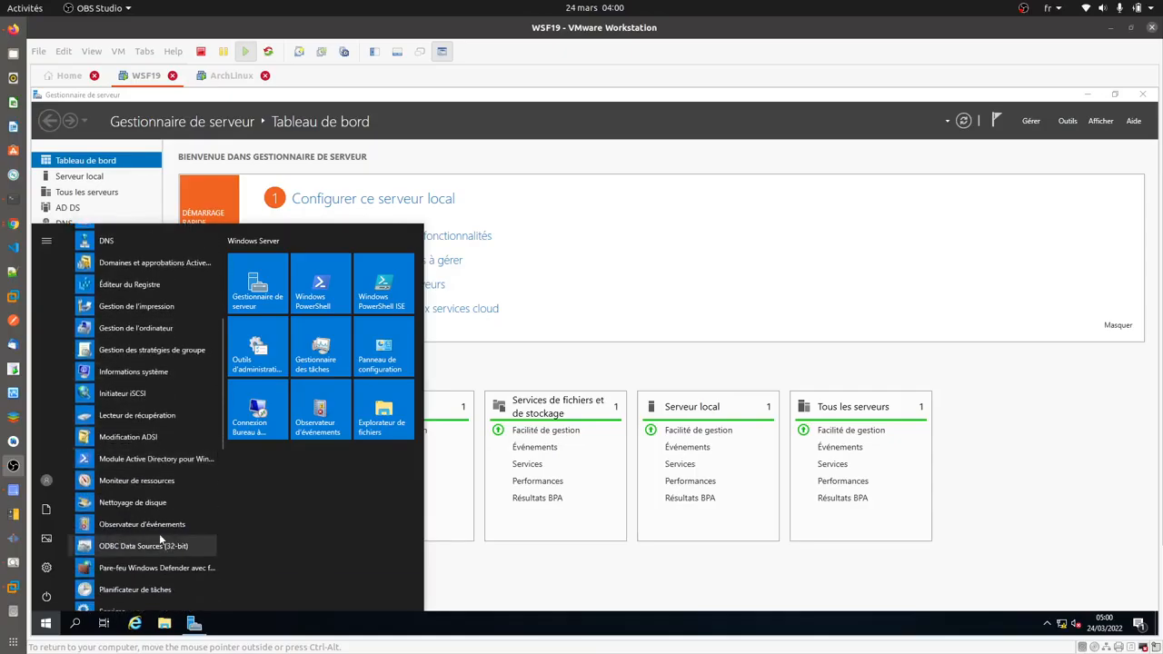
scroll(152, 514, "down", 1)
scroll(151, 514, "down", 3)
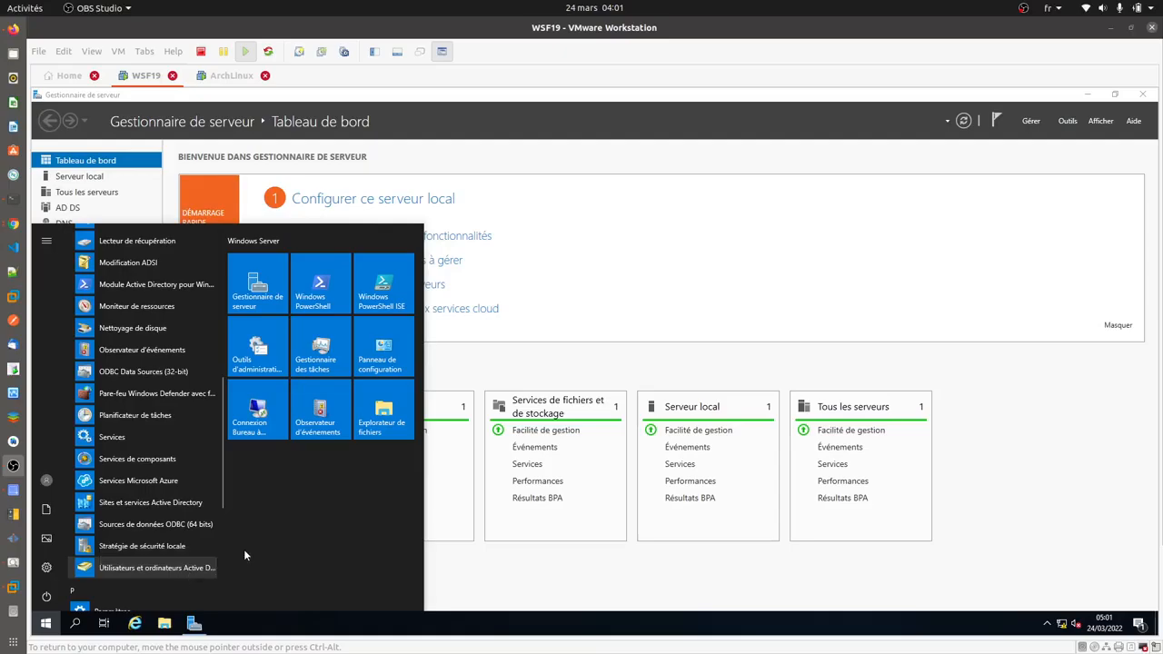
left_click(630, 292)
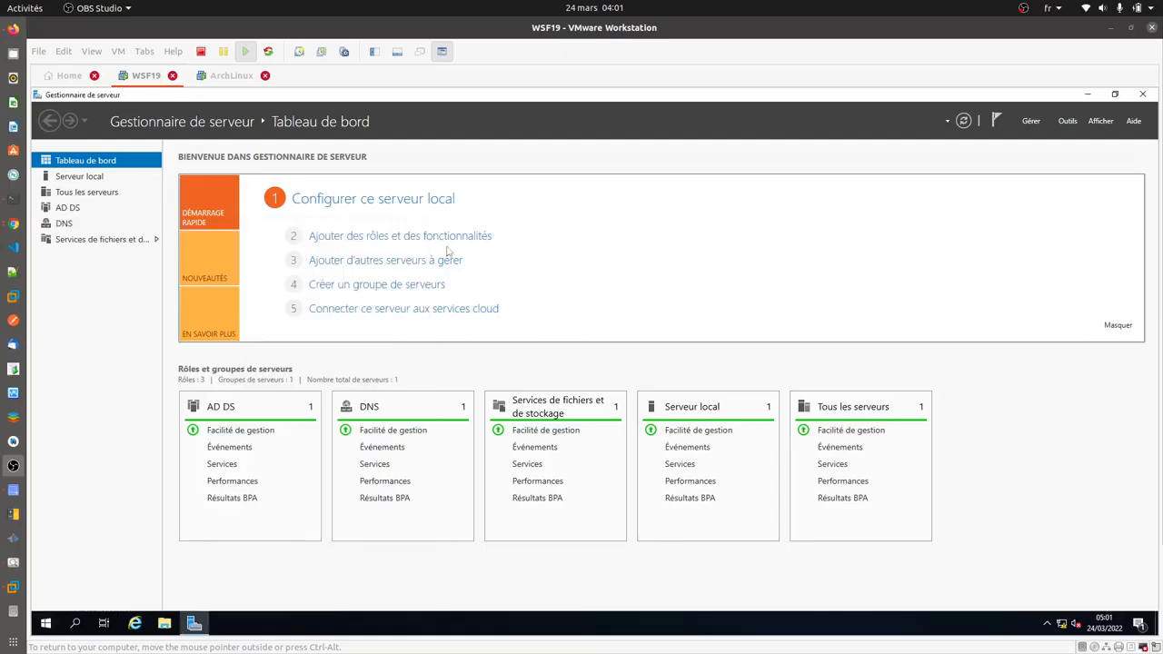
- Show the Local Server page to confirm SRV-AD-TUTO's domain is DADEACADEMY.COM
left_click(94, 179)
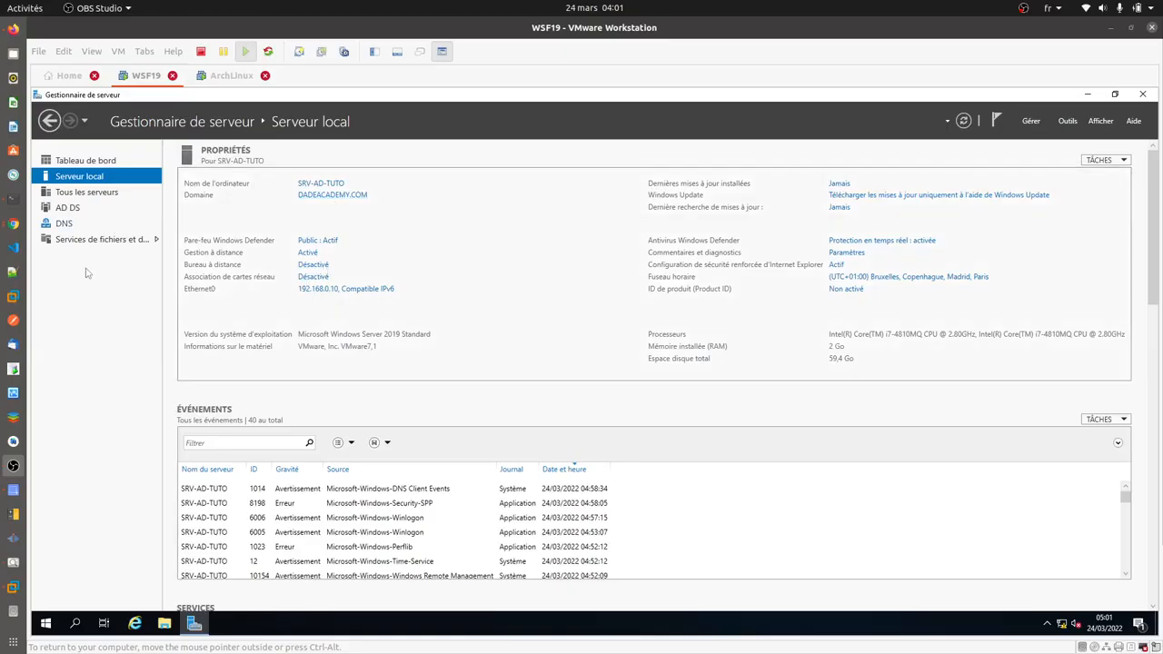
key("alt+Tab")
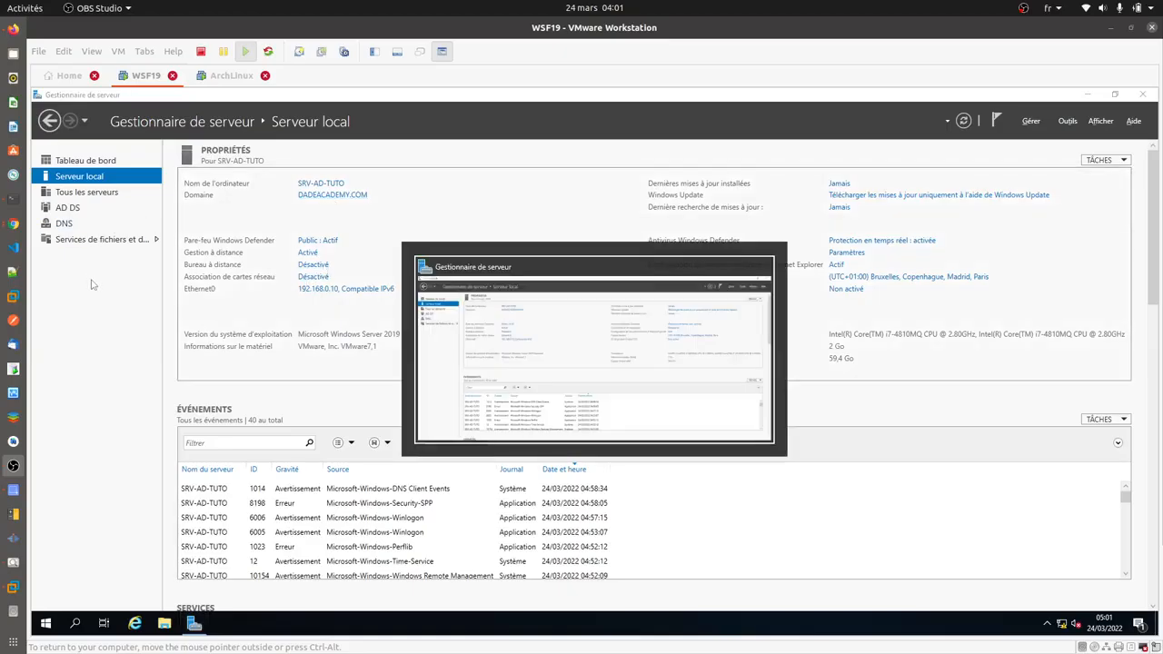